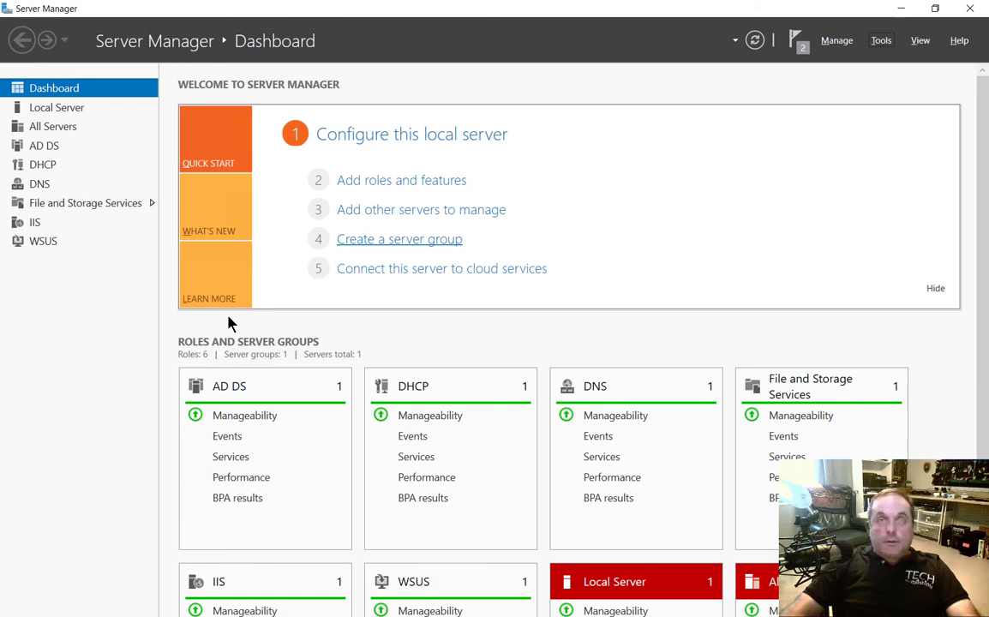
- Open DNS Manager from the Server Manager Tools menu
{"action": "left_click", "coordinate": [881, 41]}
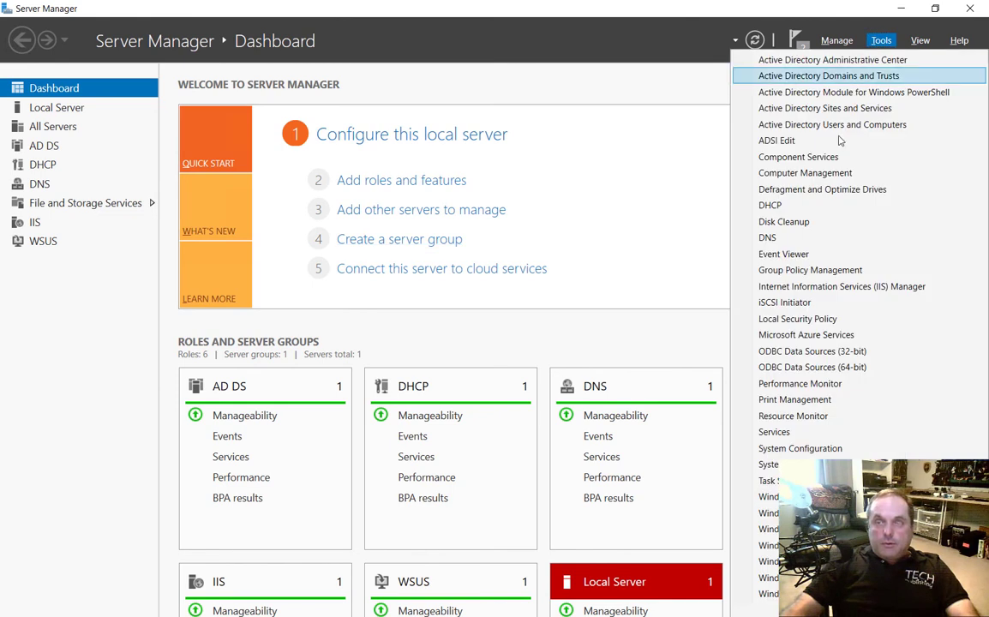
{"action": "left_click", "coordinate": [821, 240]}
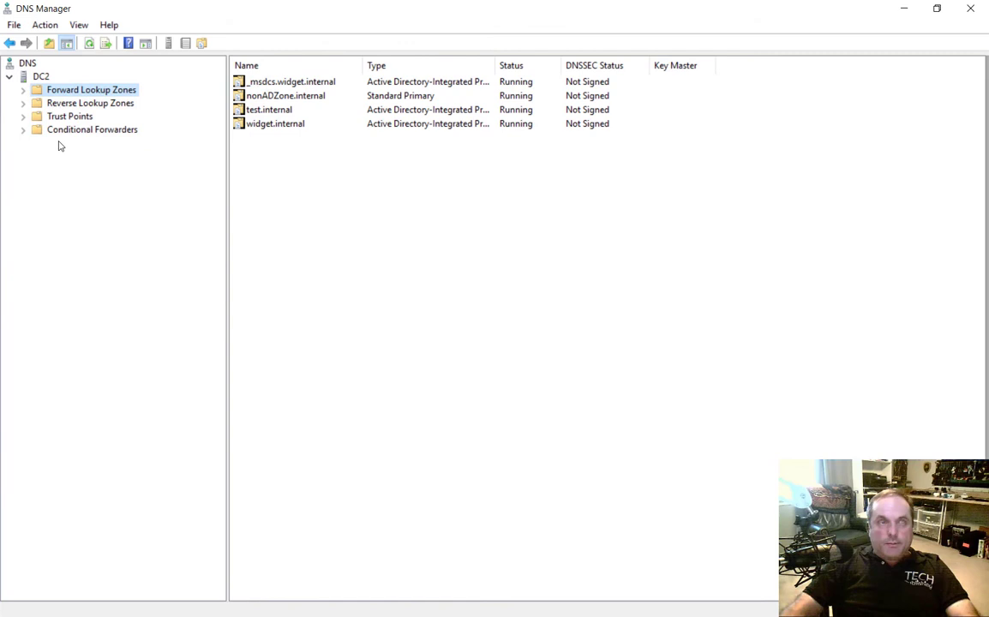
- Expand Forward Lookup Zones to list DC2's four existing zones
{"action": "left_click", "coordinate": [22, 91]}
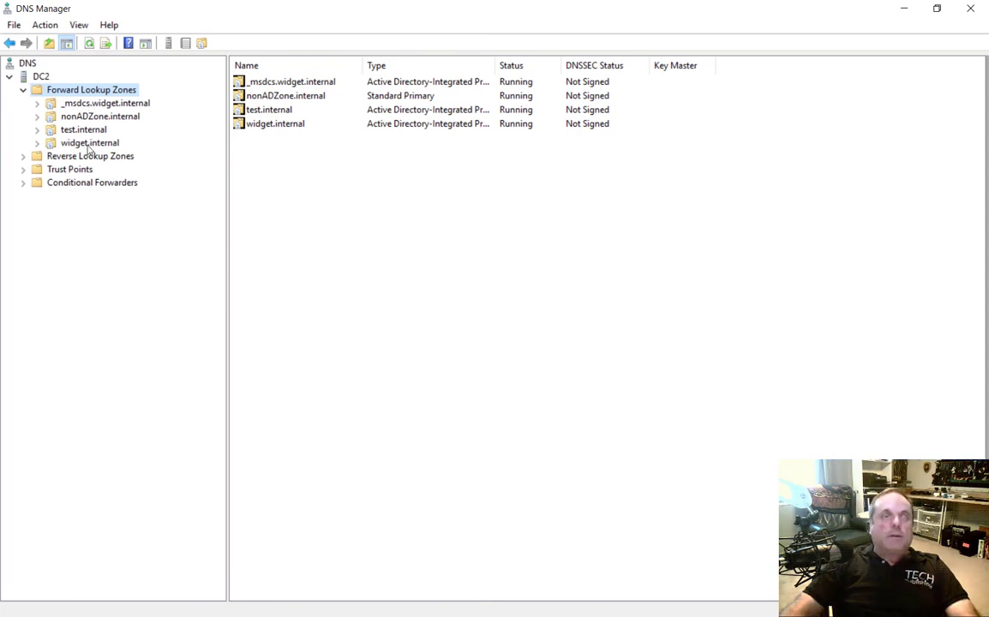
- Create widget.com as an AD-integrated primary zone replicated domain-wide, with default dynamic updates
{"action": "right_click", "coordinate": [99, 91]}
{"action": "left_click", "coordinate": [116, 104]}
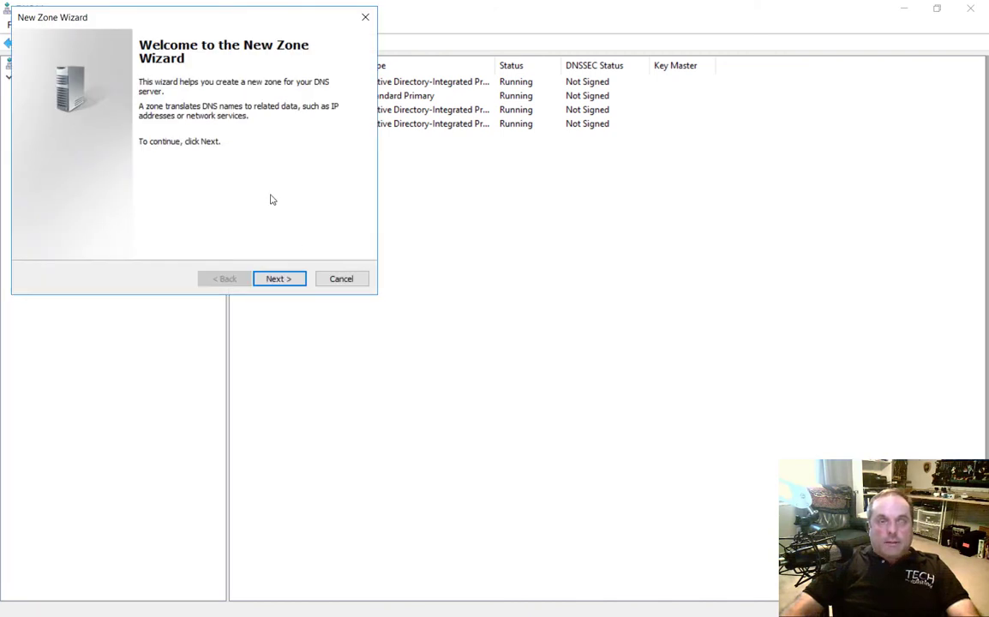
{"action": "left_click_drag", "start_coordinate": [236, 17], "coordinate": [417, 160]}
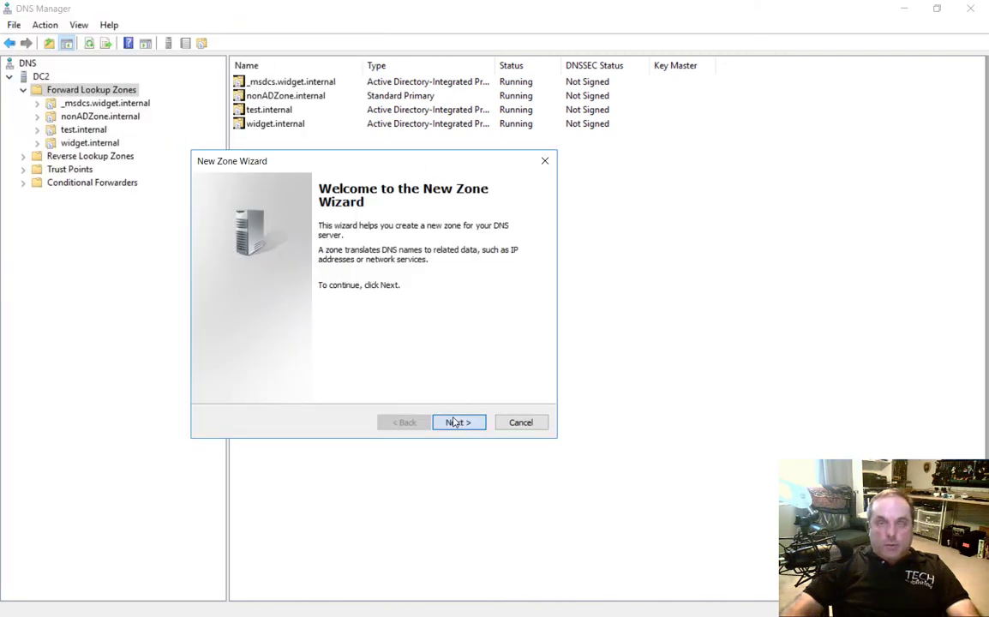
{"action": "left_click", "coordinate": [457, 423]}
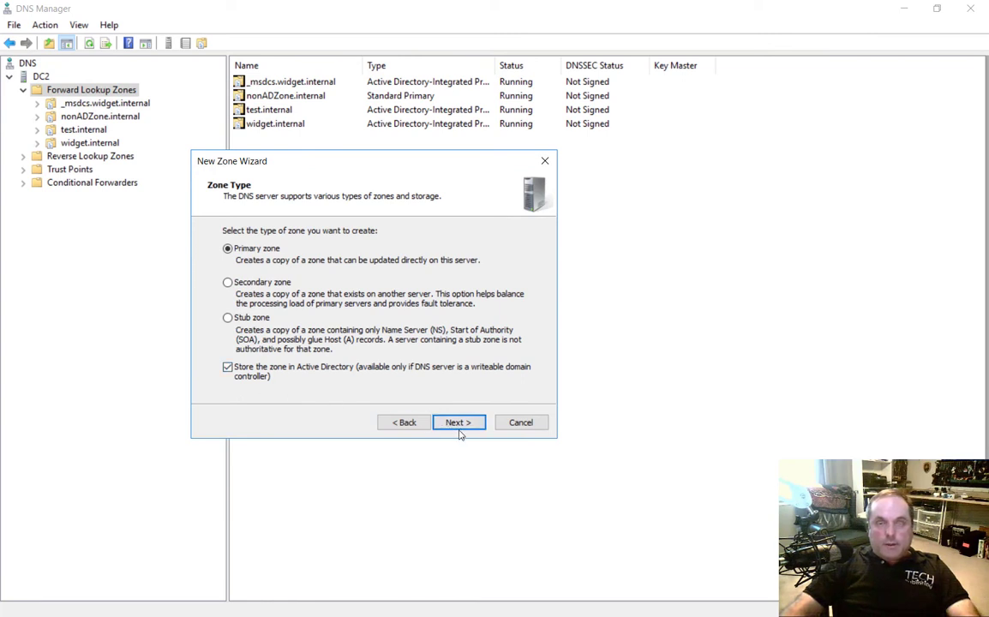
{"action": "left_click", "coordinate": [462, 428]}
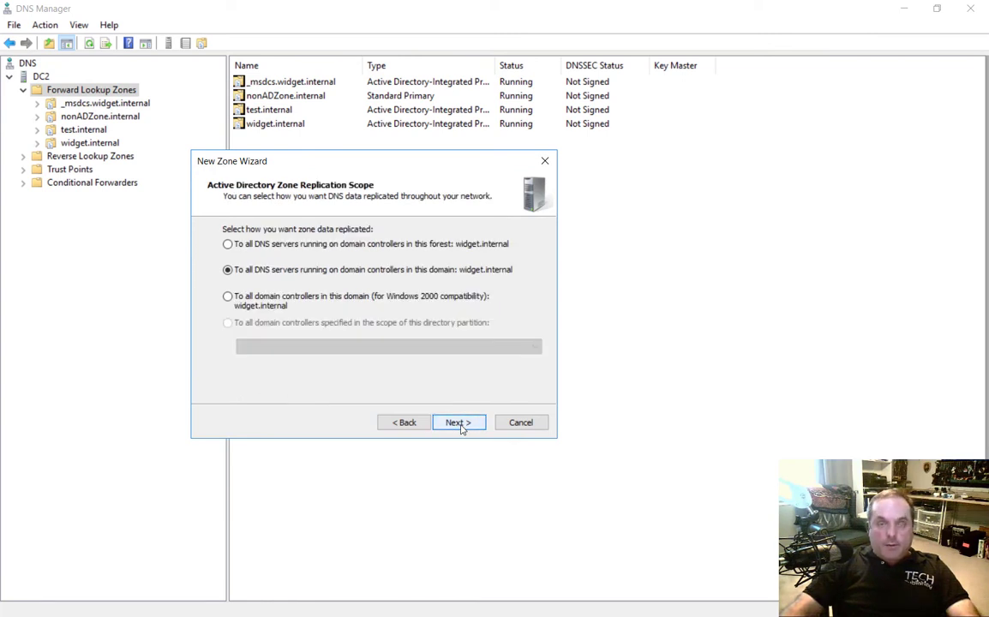
{"action": "left_click", "coordinate": [462, 429]}
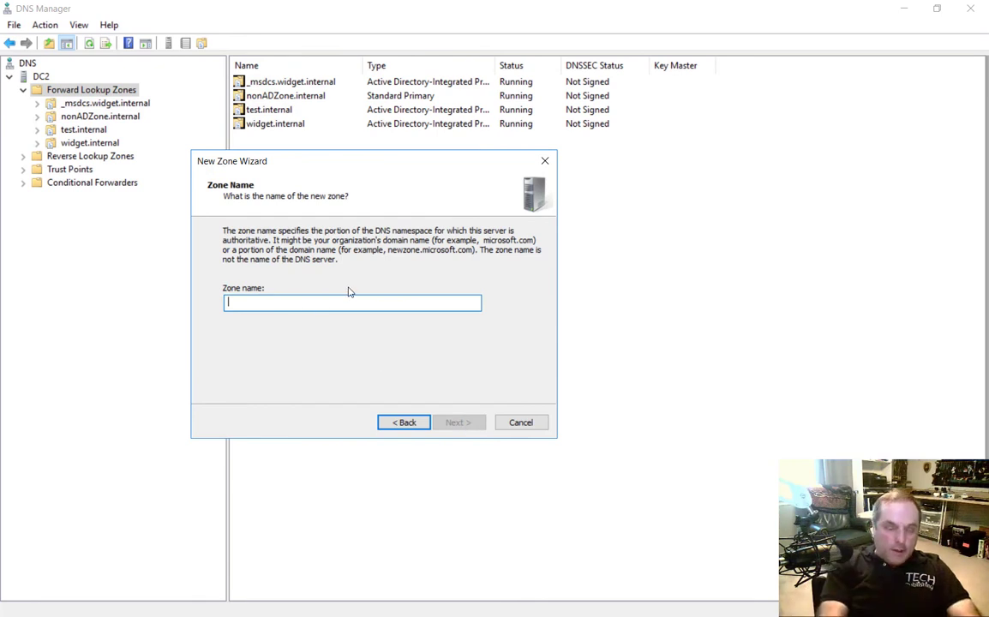
{"action": "type", "text": "widget"}
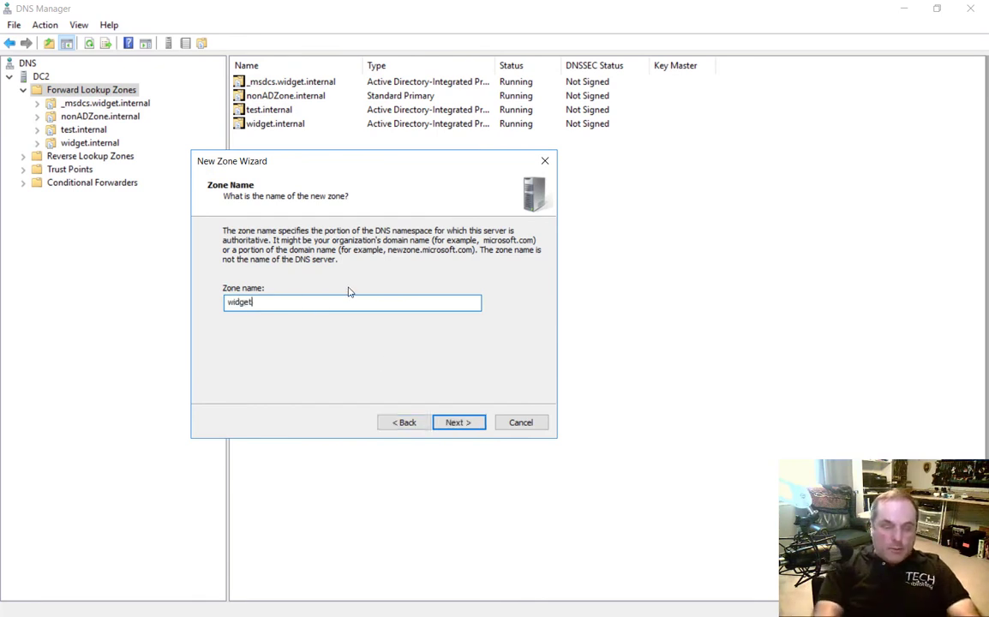
{"action": "type", "text": ".com"}
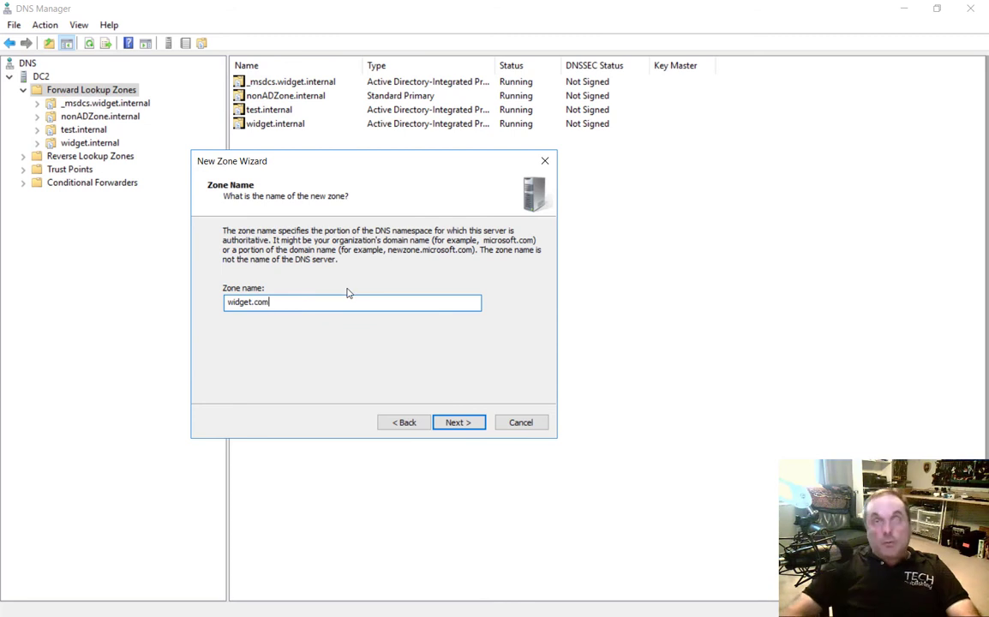
{"action": "left_click", "coordinate": [458, 424]}
{"action": "left_click", "coordinate": [460, 425]}
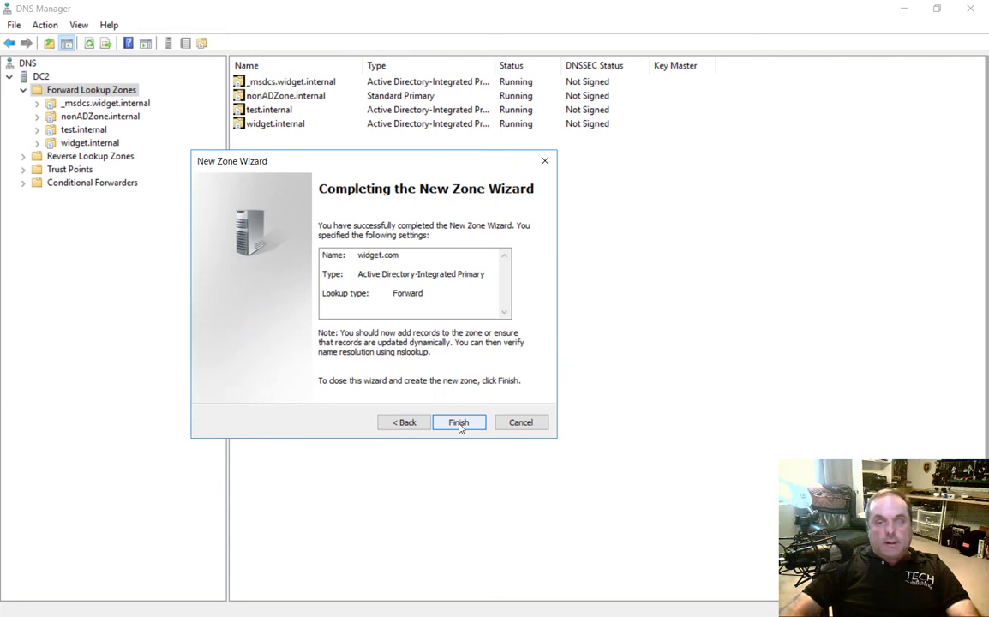
{"action": "left_click", "coordinate": [459, 424]}
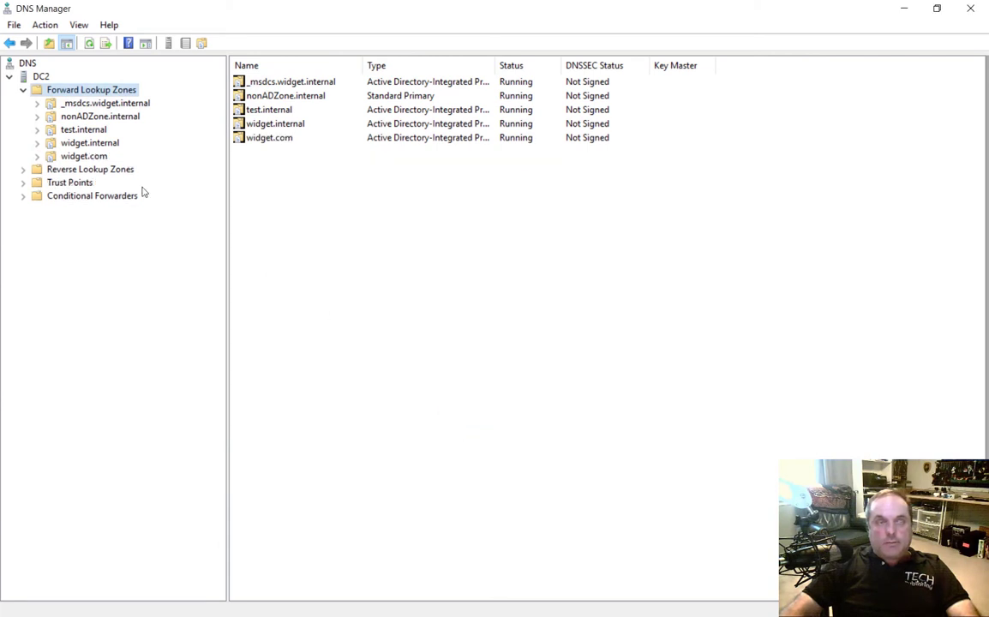
- Open the widget.com zone and start a new Mail Exchanger (MX) record
{"action": "left_click", "coordinate": [84, 157]}
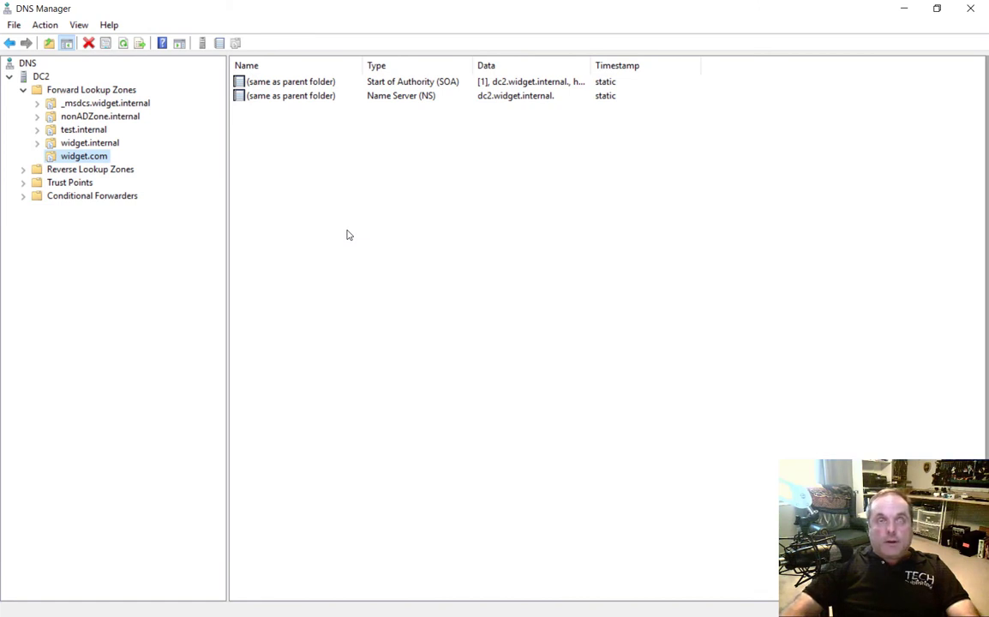
{"action": "right_click", "coordinate": [337, 140]}
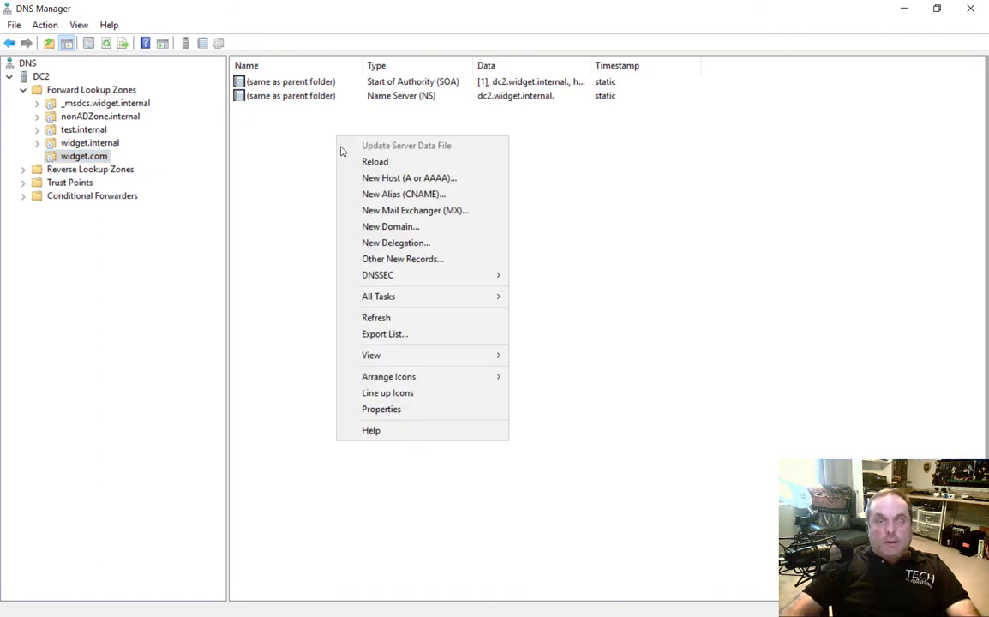
{"action": "left_click", "coordinate": [392, 214]}
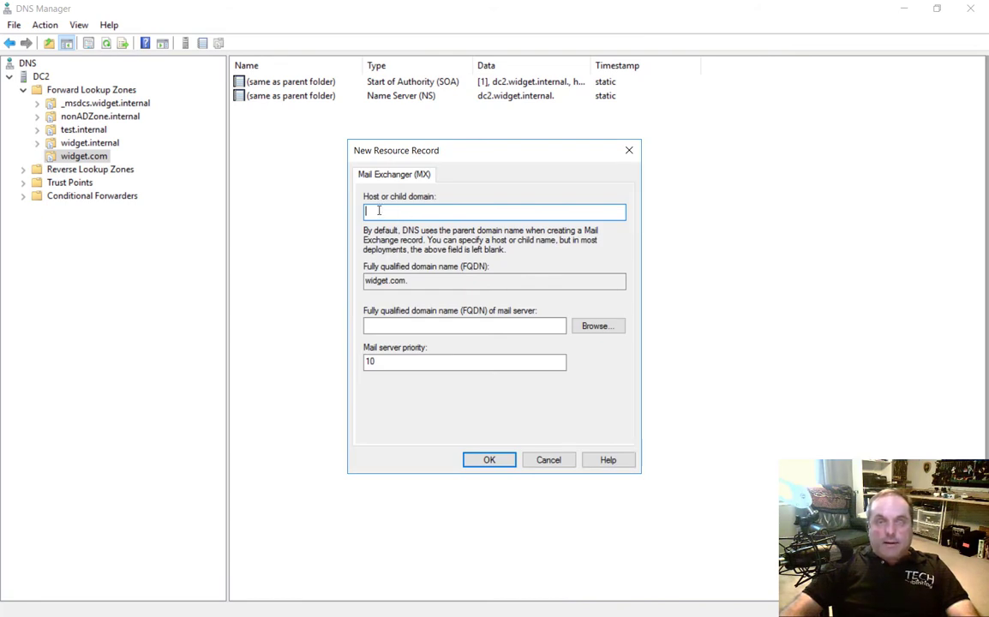
- Review the MX dialog's widget.com. FQDN, host and mail server fields
{"action": "left_click", "coordinate": [424, 282]}
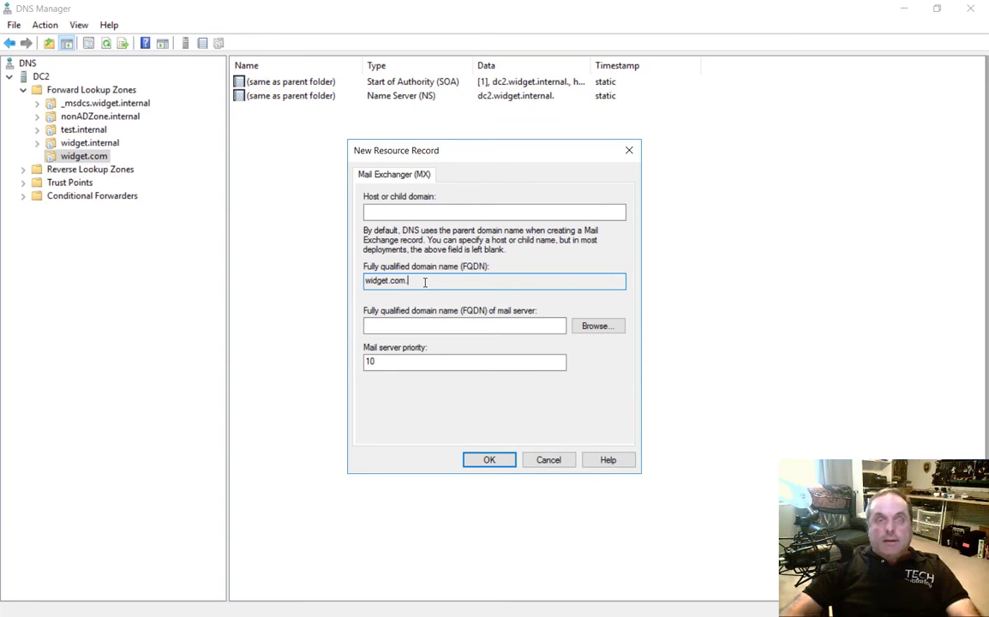
{"action": "left_click_drag", "start_coordinate": [407, 282], "coordinate": [338, 282]}
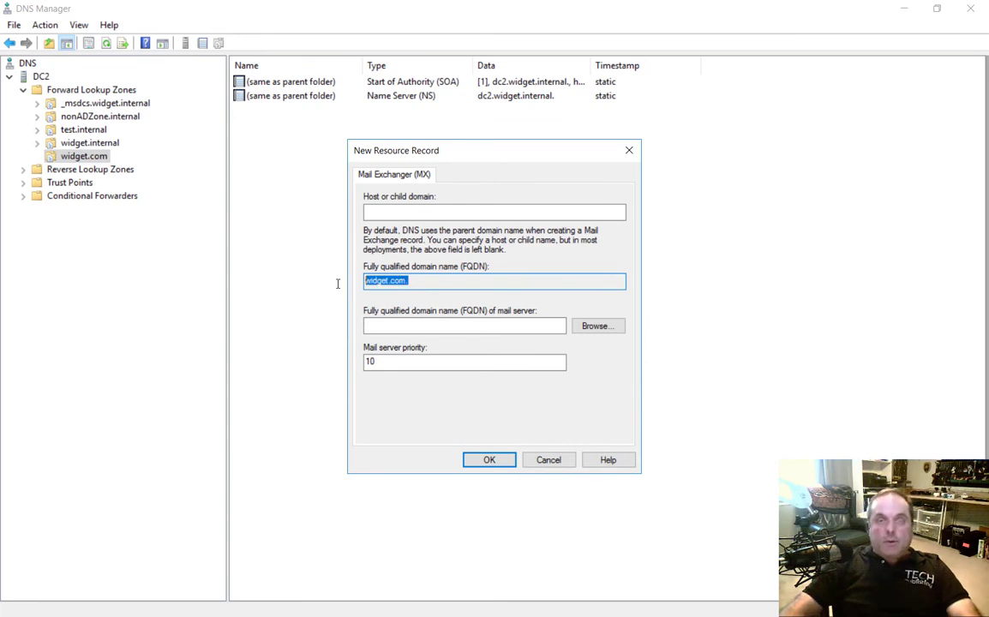
{"action": "left_click", "coordinate": [400, 209]}
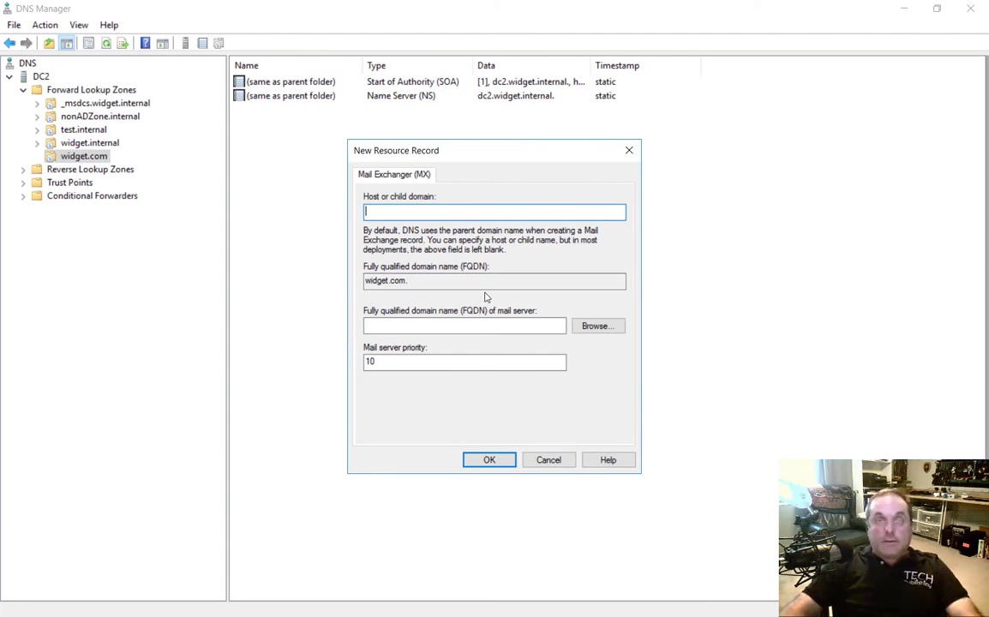
{"action": "left_click_drag", "start_coordinate": [417, 286], "coordinate": [326, 290]}
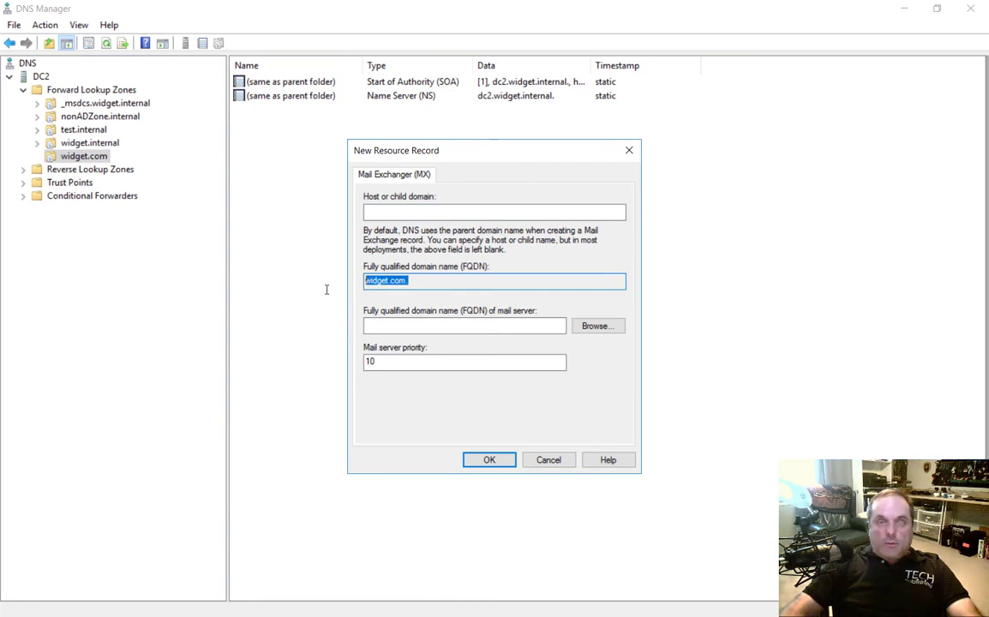
{"action": "left_click", "coordinate": [432, 326]}
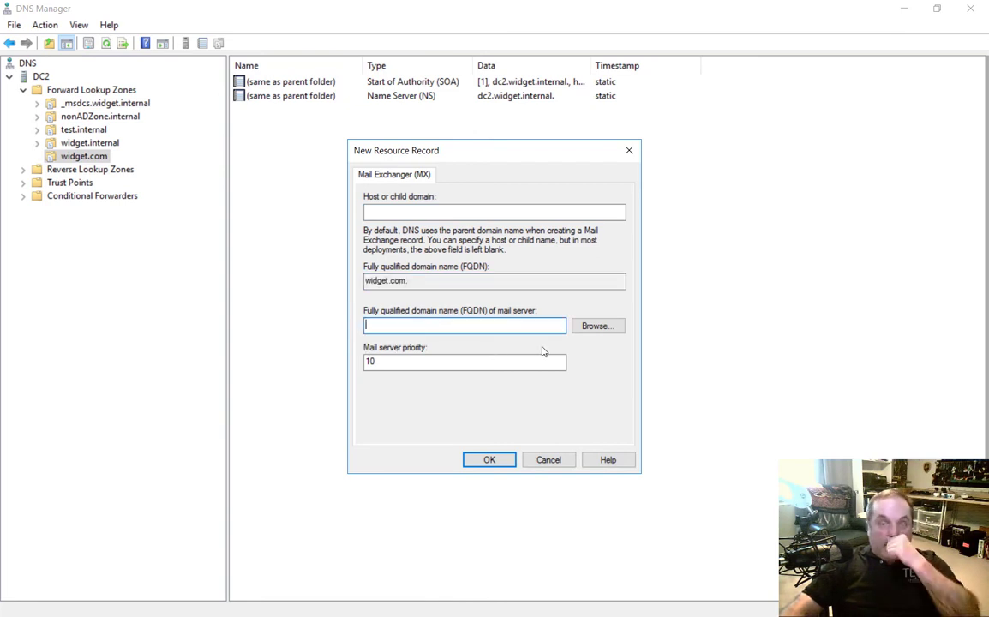
- Browse widget.com for a mail server host, find none, and cancel the MX record
{"action": "left_click", "coordinate": [590, 328]}
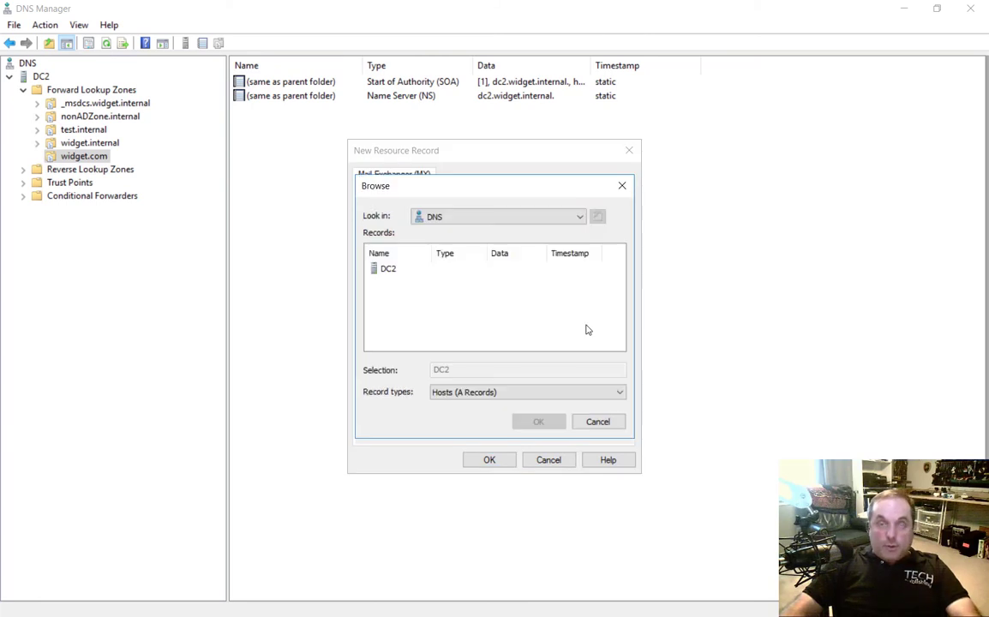
{"action": "double_click", "coordinate": [388, 270]}
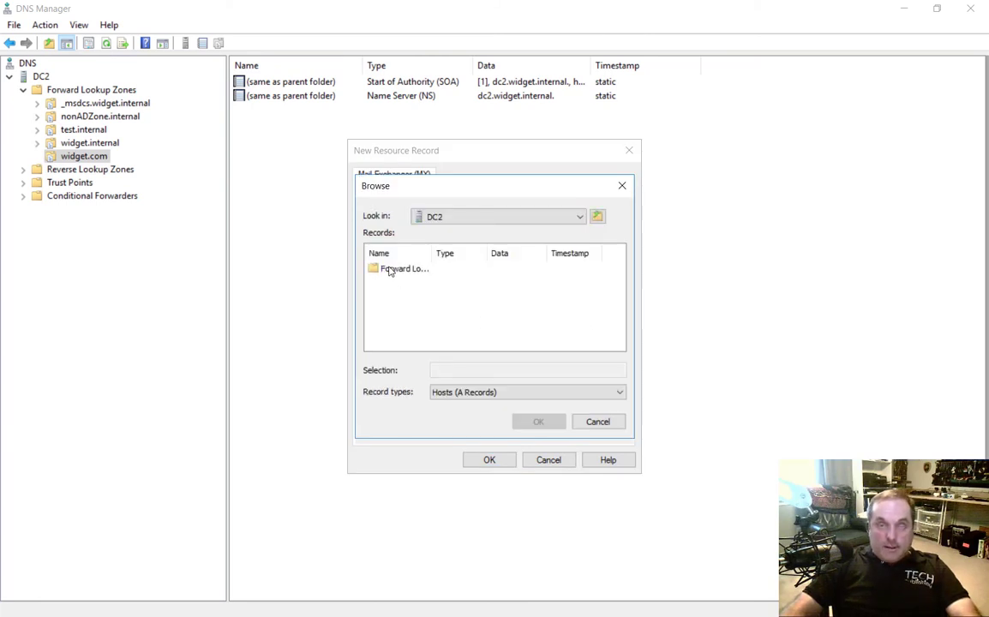
{"action": "double_click", "coordinate": [388, 270]}
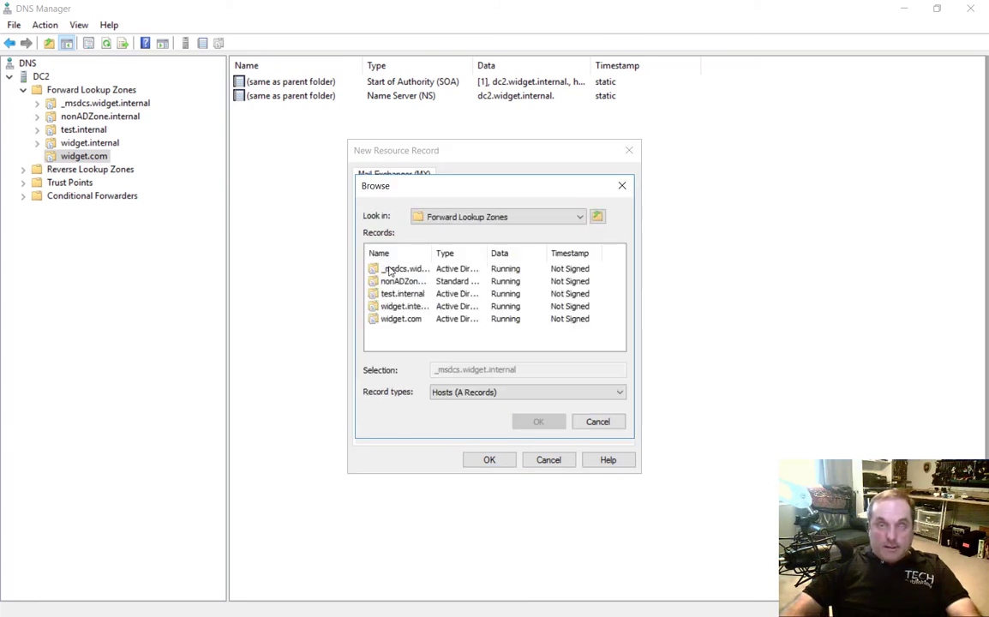
{"action": "double_click", "coordinate": [415, 321]}
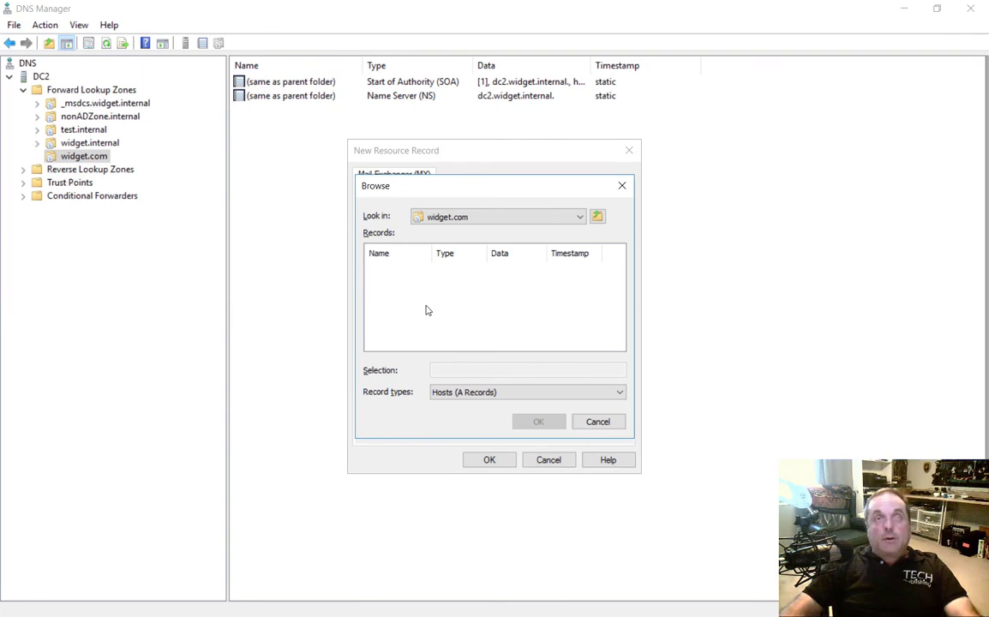
{"action": "left_click", "coordinate": [597, 421]}
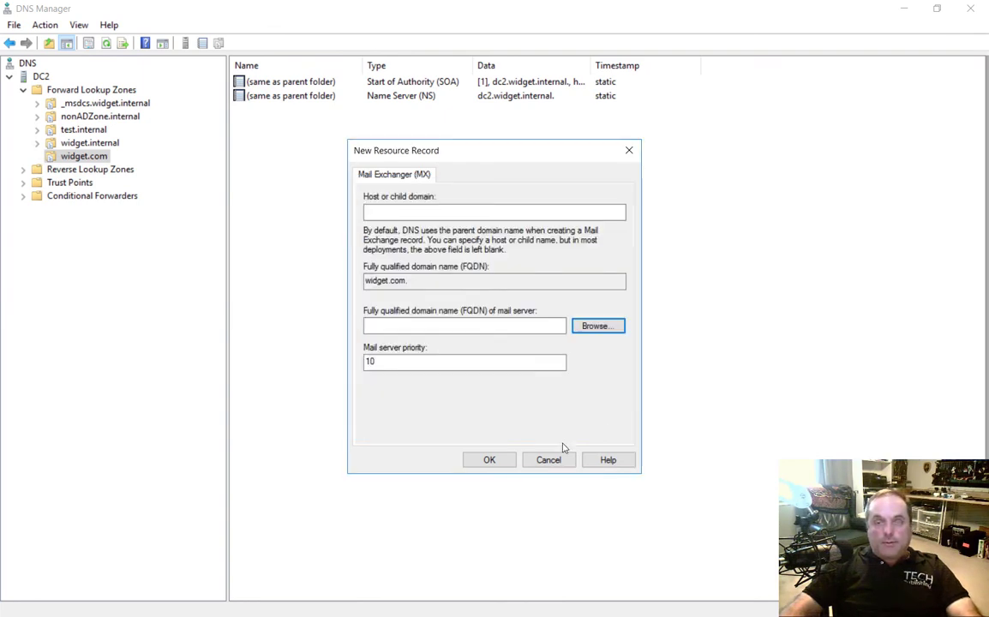
{"action": "left_click", "coordinate": [553, 461]}
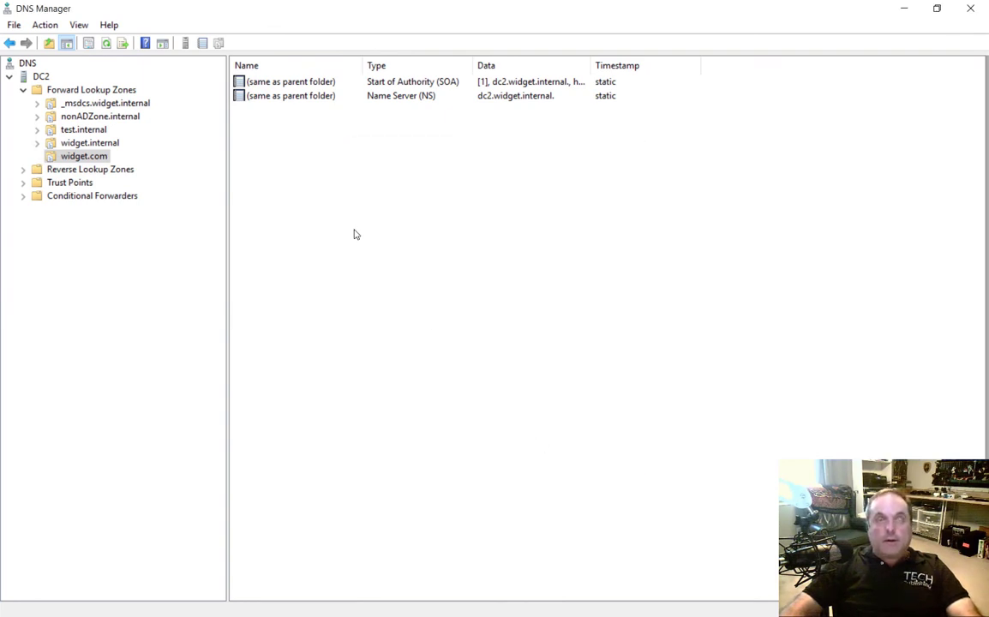
{"action": "right_click", "coordinate": [362, 157]}
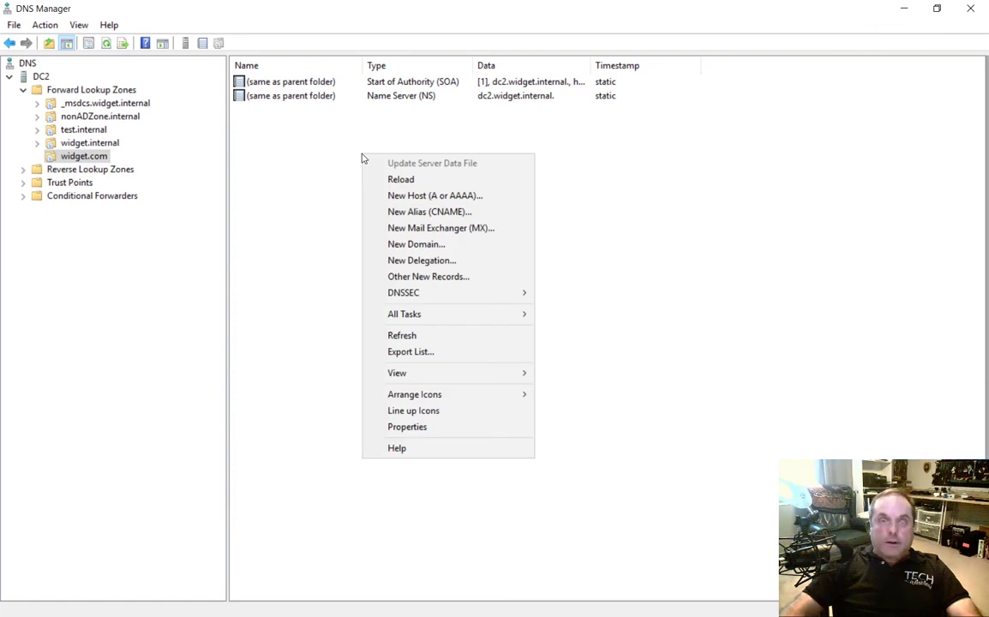
- Add a Mail host (A) record at 192.168.15.12 to widget.com without a PTR record
{"action": "left_click", "coordinate": [399, 199]}
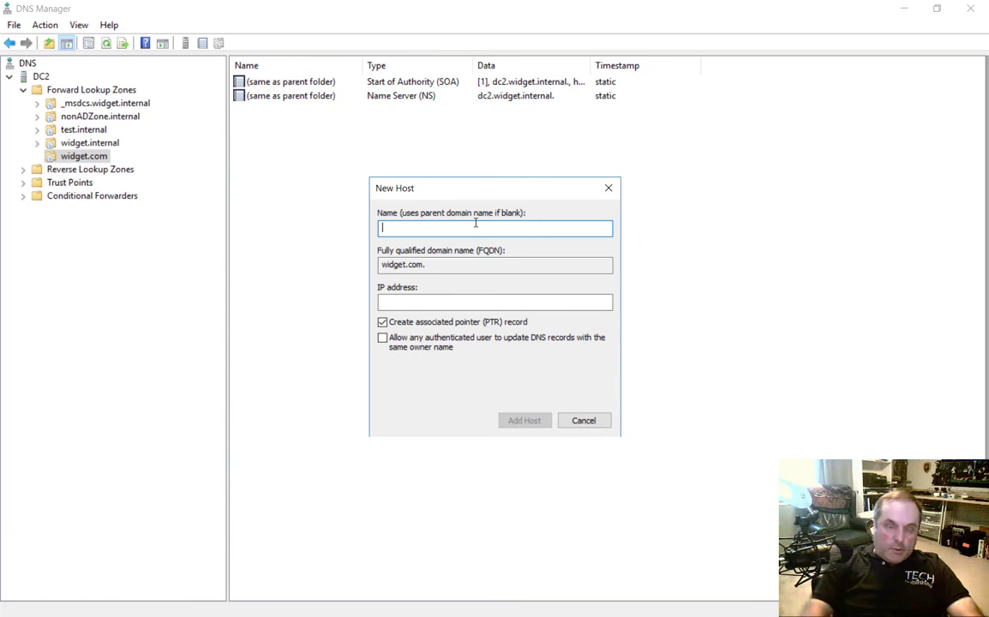
{"action": "type", "text": "Mail"}
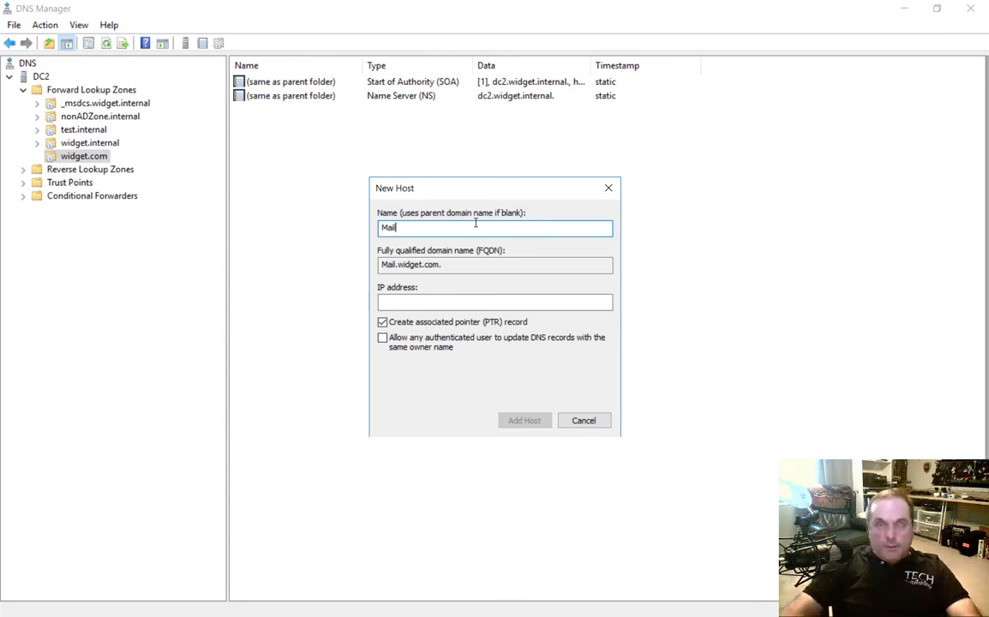
{"action": "left_click_drag", "start_coordinate": [470, 267], "coordinate": [376, 265]}
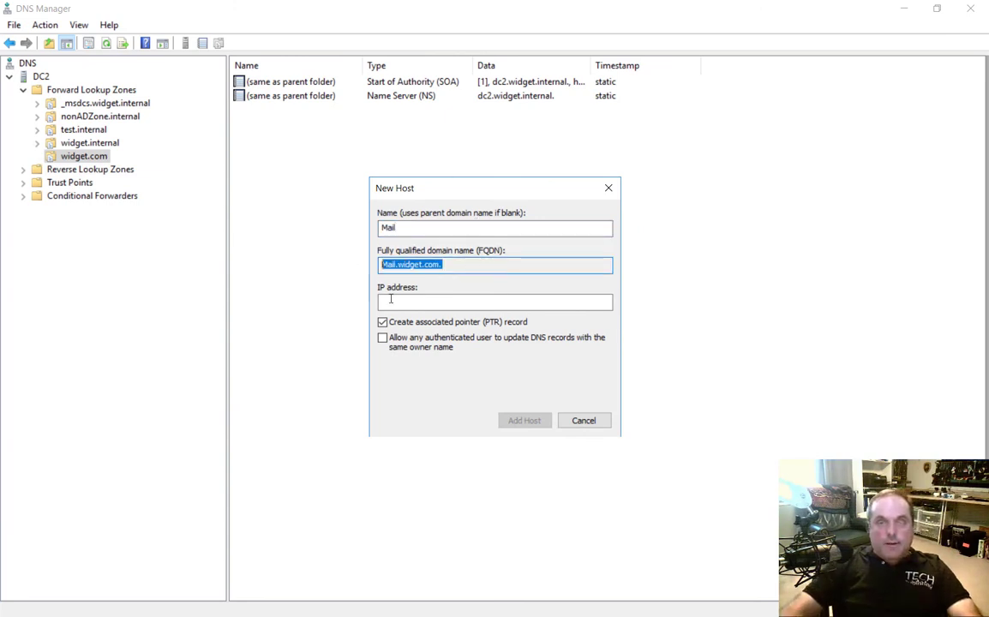
{"action": "left_click", "coordinate": [403, 302]}
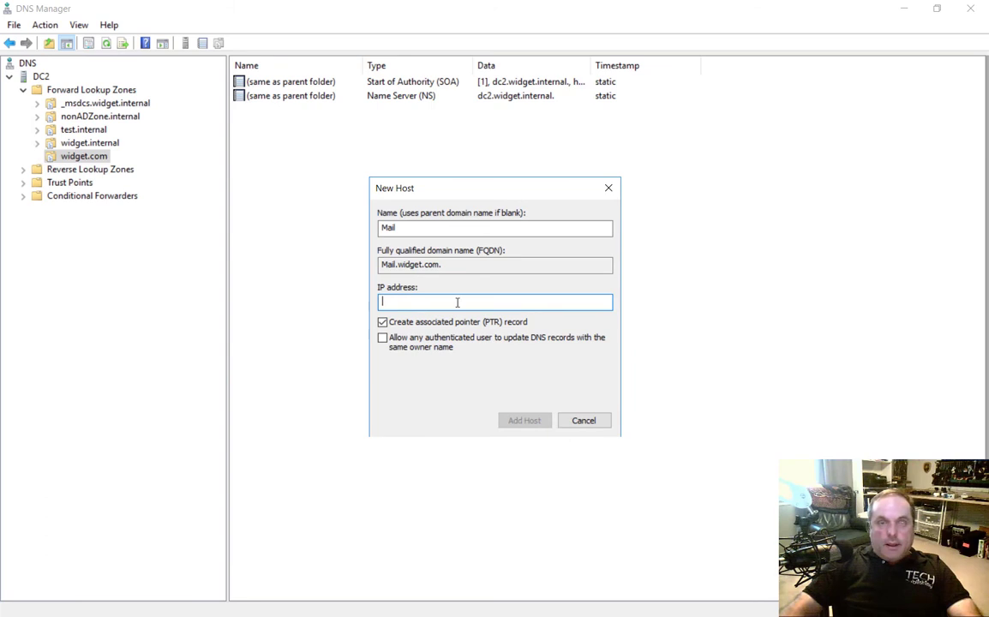
{"action": "type", "text": "192.16"}
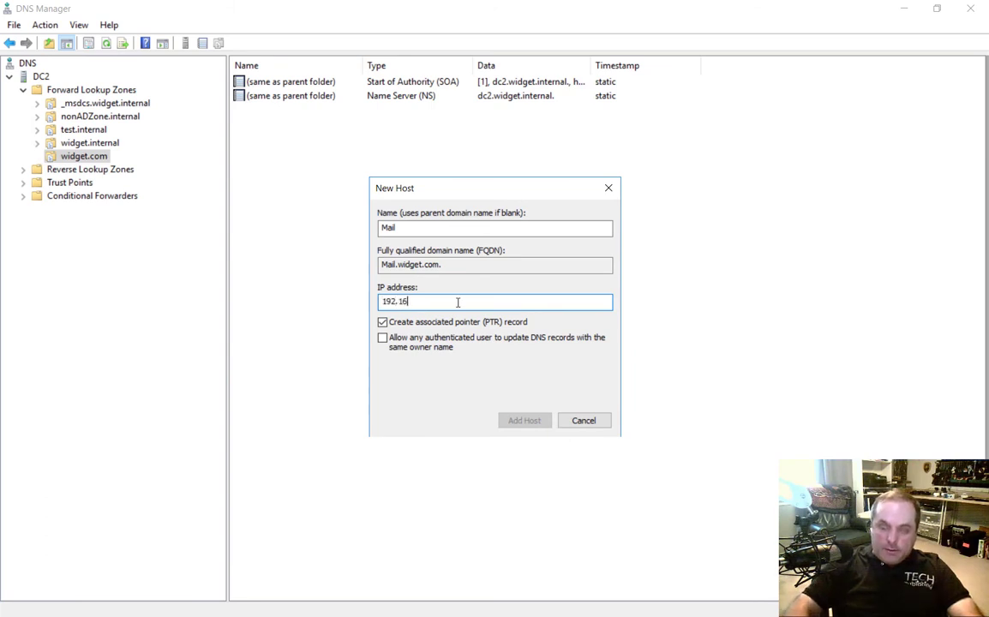
{"action": "type", "text": "8.15.12"}
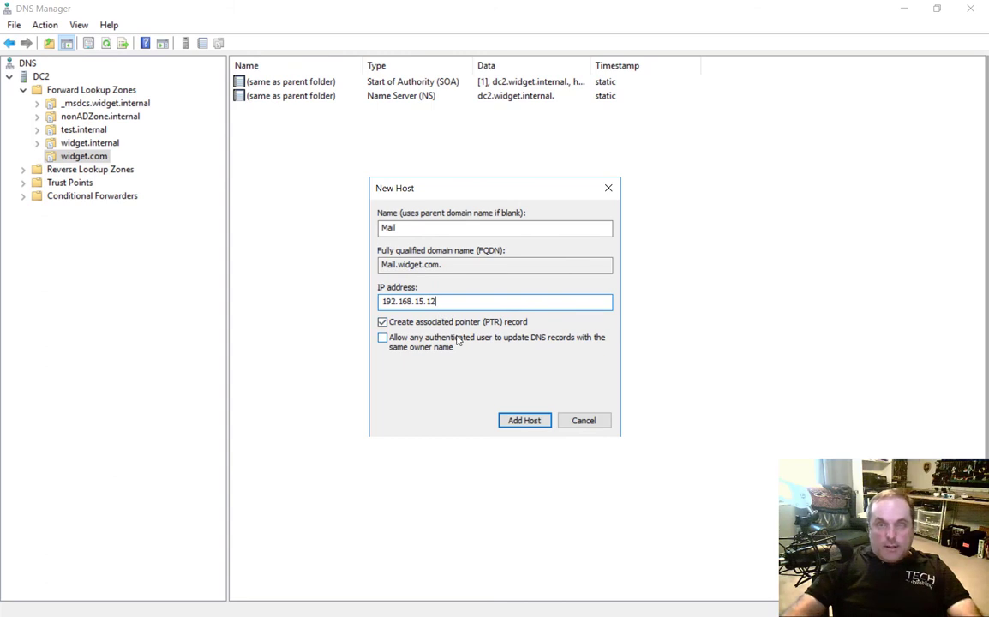
{"action": "left_click", "coordinate": [382, 322]}
{"action": "left_click", "coordinate": [517, 422]}
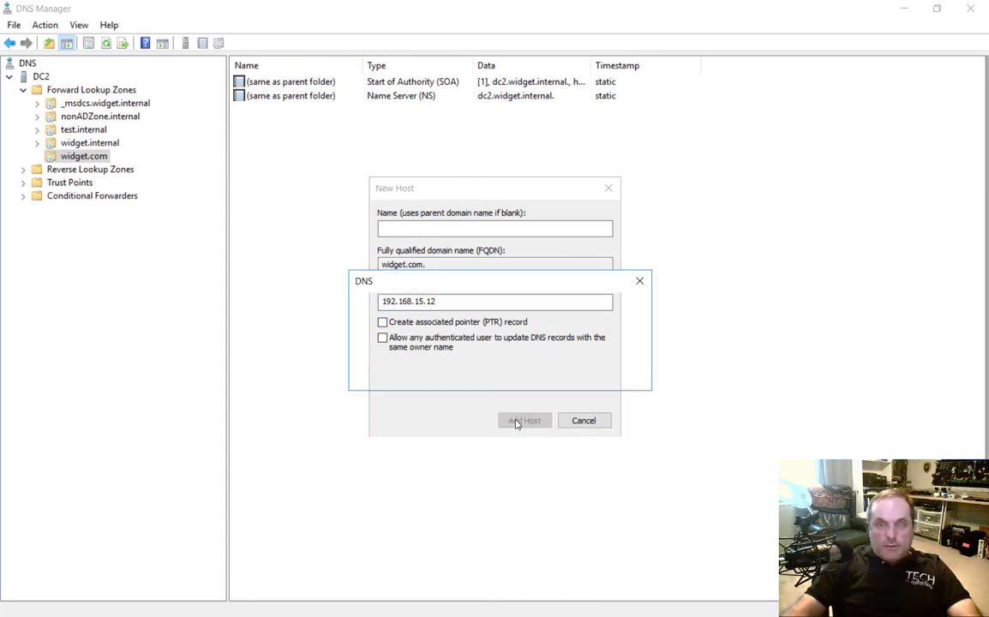
{"action": "left_click", "coordinate": [603, 373]}
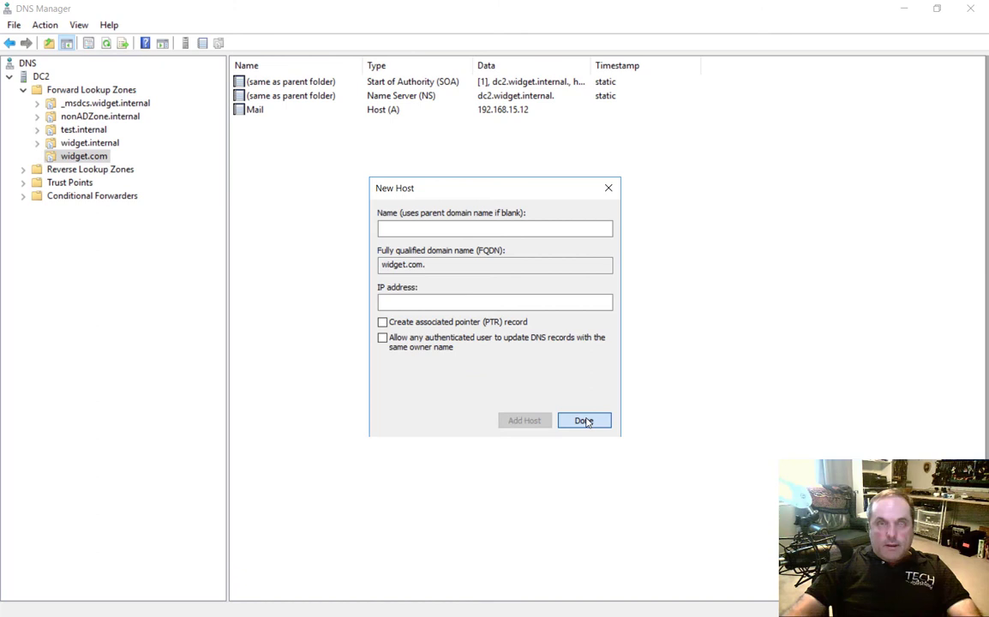
{"action": "left_click", "coordinate": [585, 421]}
{"action": "left_click", "coordinate": [254, 110]}
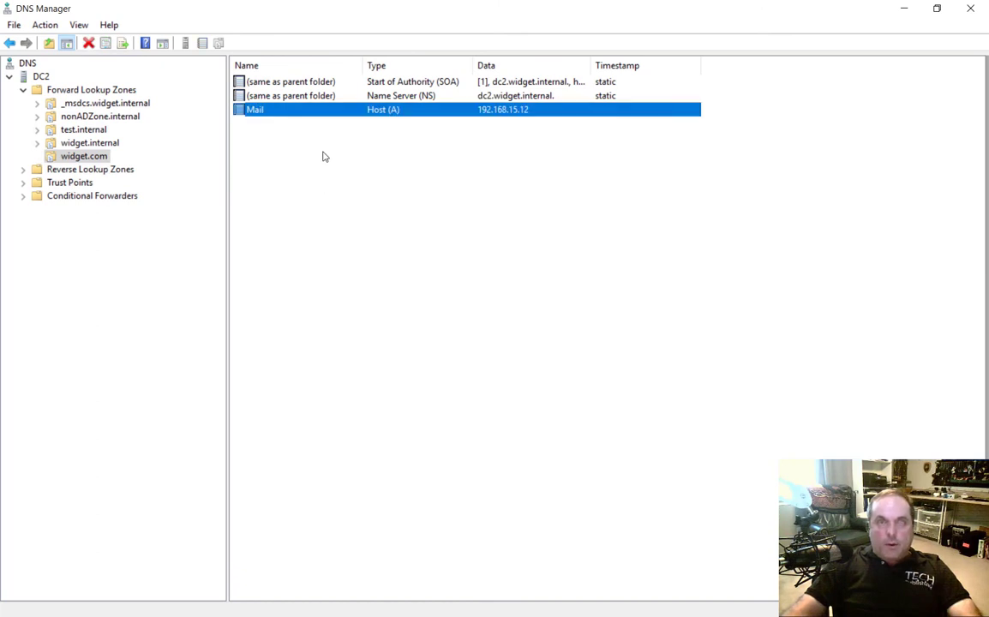
- Create a priority-10 MX record with Mail.widget.com browsed as the mail server
{"action": "left_click", "coordinate": [324, 157]}
{"action": "right_click", "coordinate": [323, 155]}
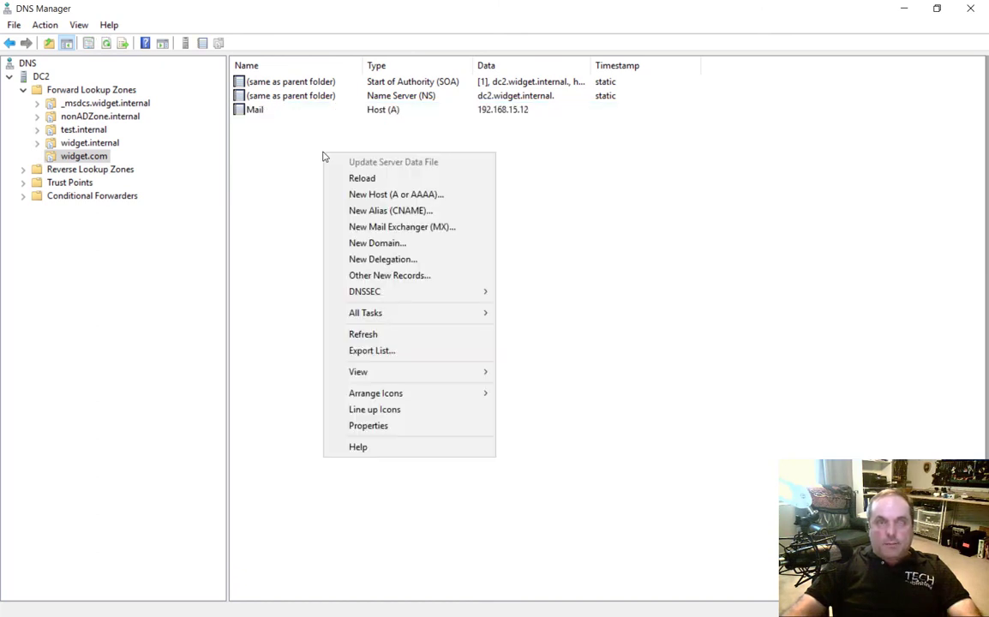
{"action": "left_click", "coordinate": [387, 227]}
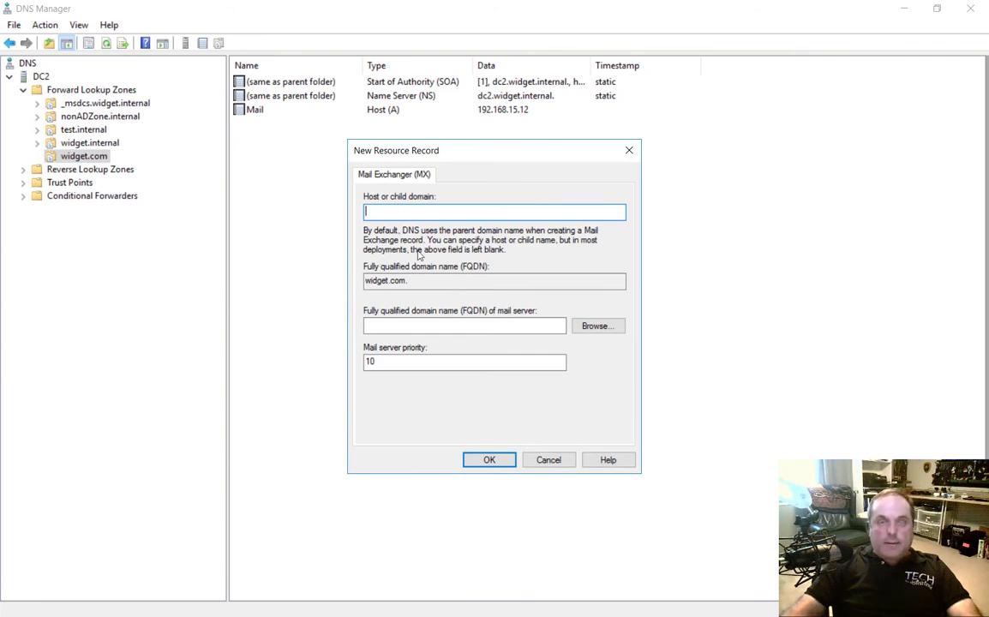
{"action": "left_click", "coordinate": [438, 324]}
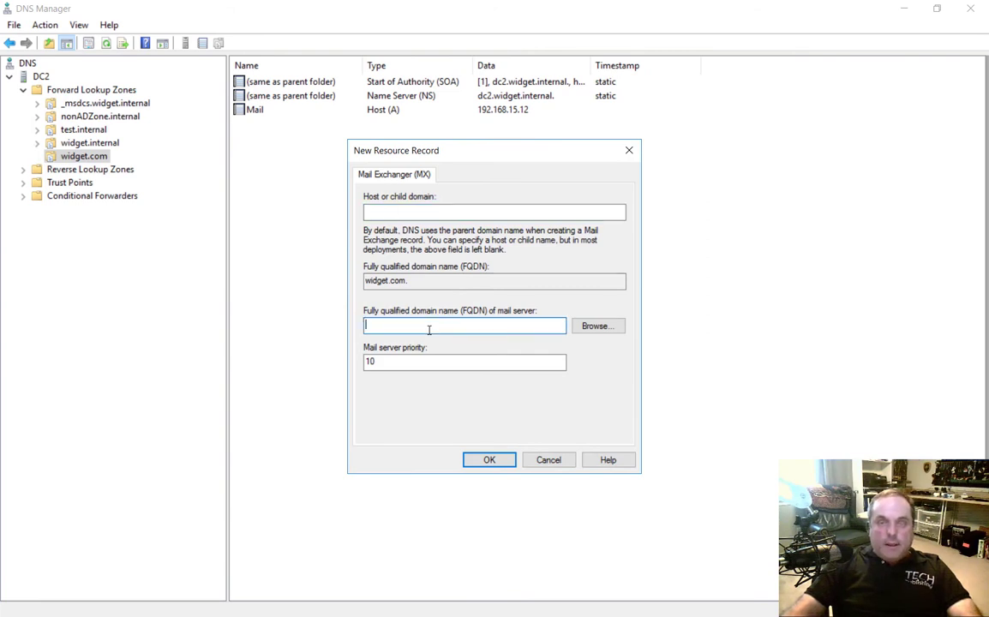
{"action": "left_click", "coordinate": [598, 326]}
{"action": "double_click", "coordinate": [388, 270]}
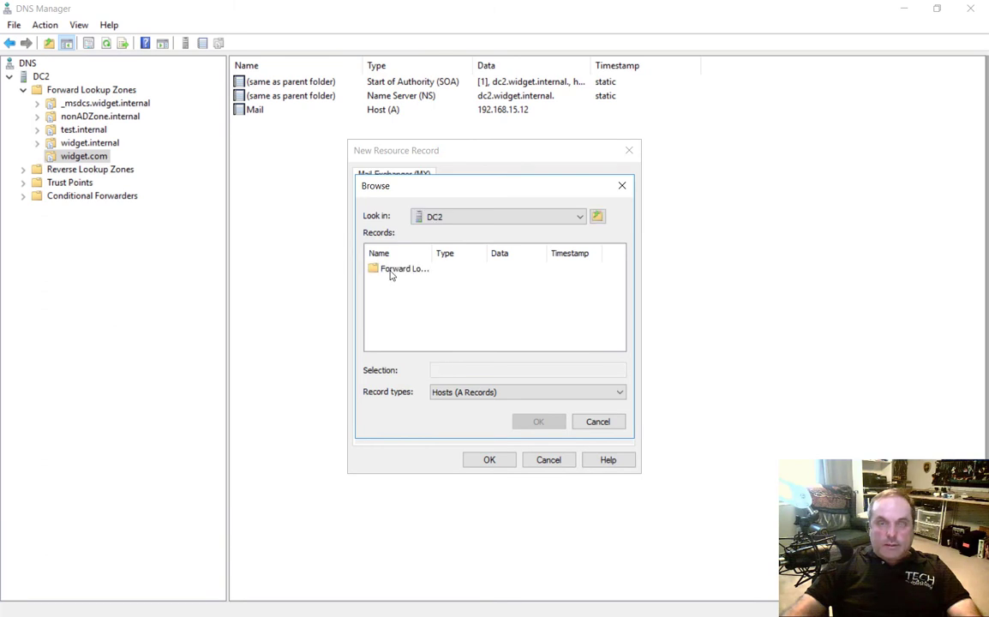
{"action": "double_click", "coordinate": [390, 271]}
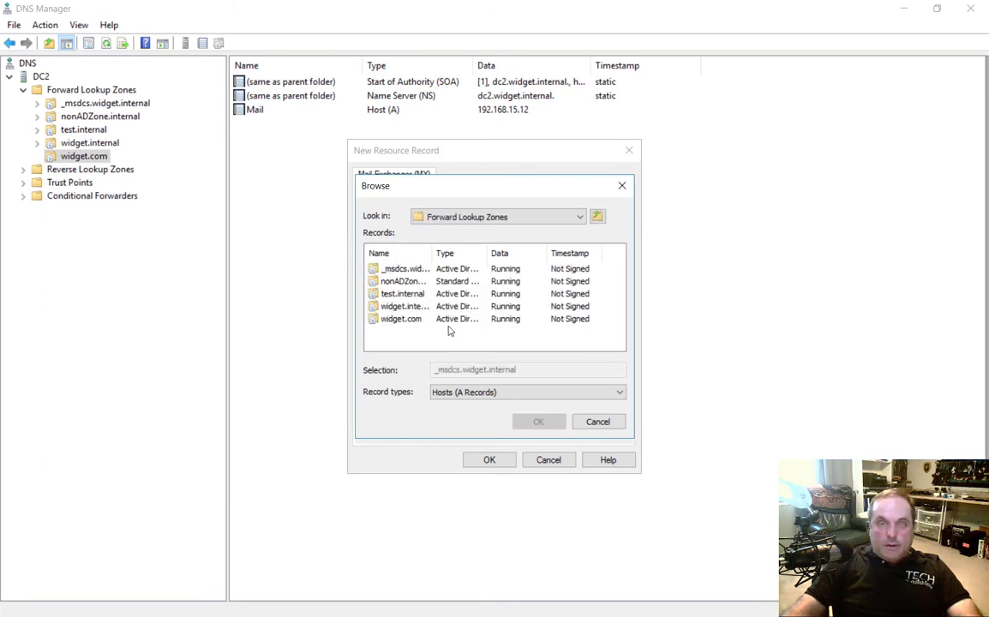
{"action": "double_click", "coordinate": [419, 323]}
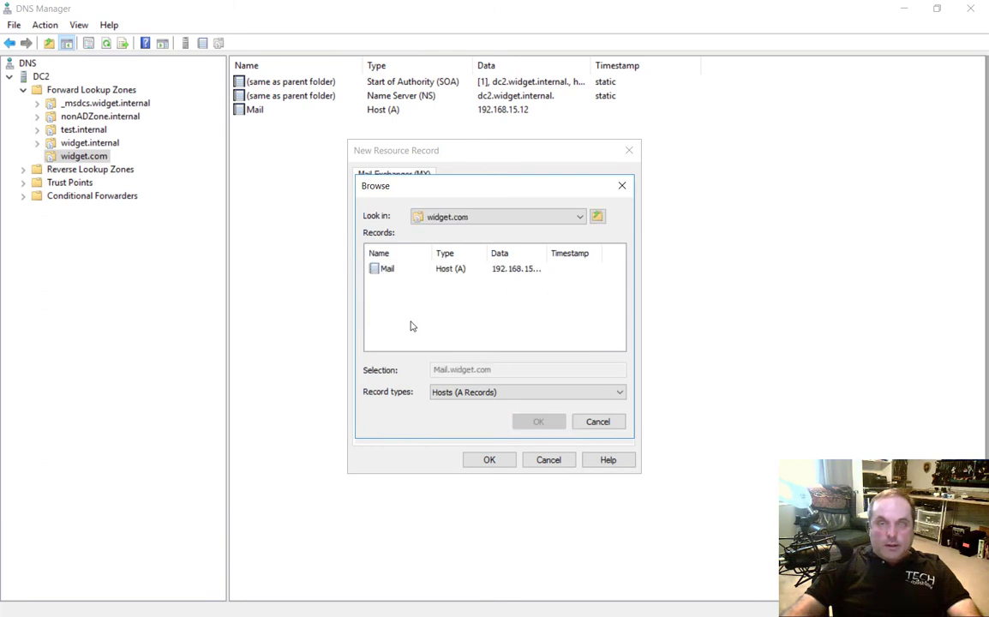
{"action": "double_click", "coordinate": [384, 270]}
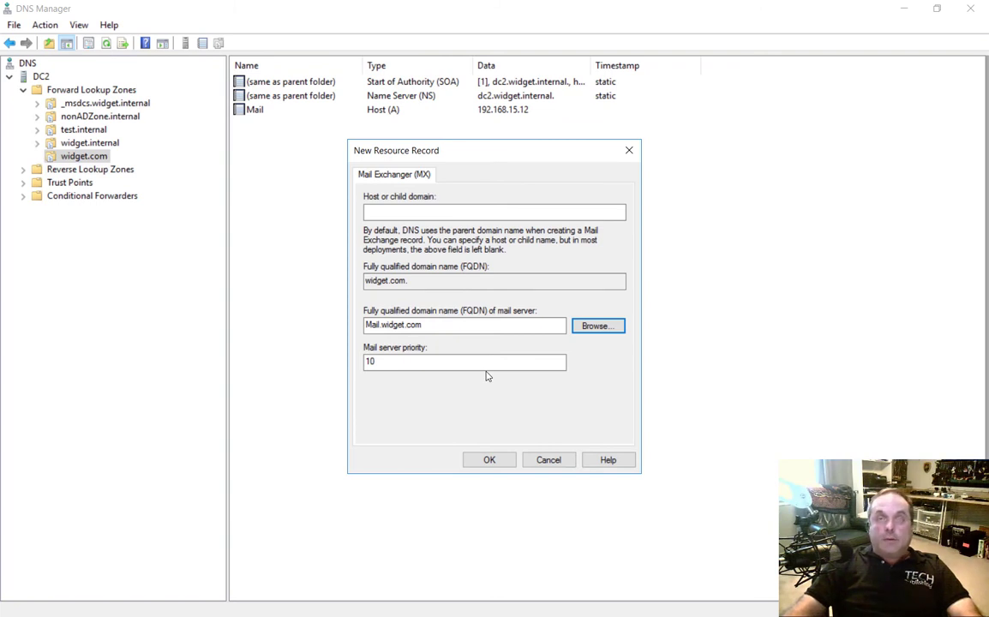
{"action": "left_click", "coordinate": [490, 461]}
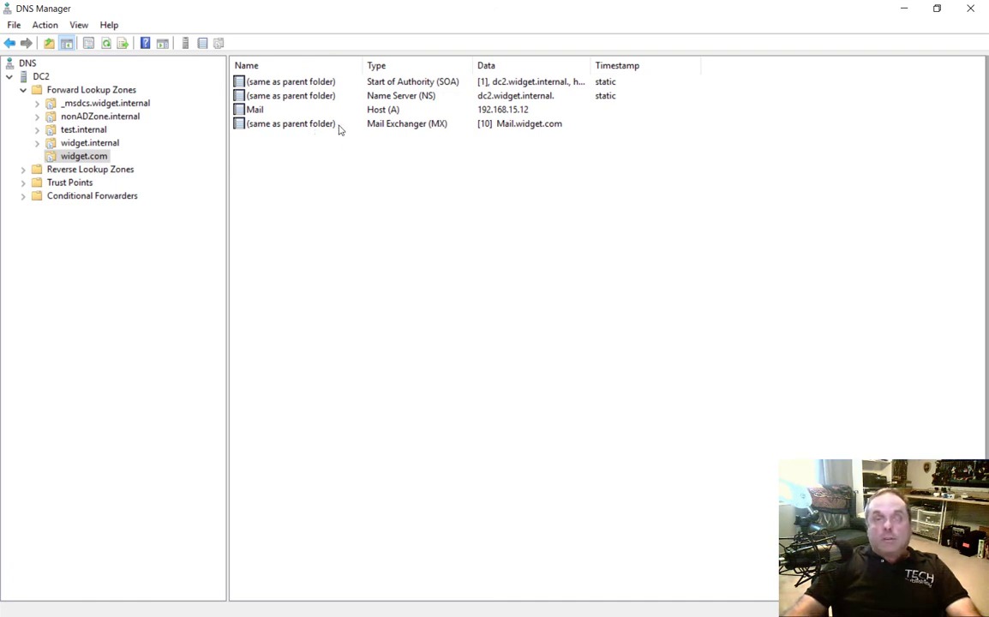
- Check the new [10] Mail.widget.com MX row in the widget.com record list
{"action": "left_click", "coordinate": [382, 125]}
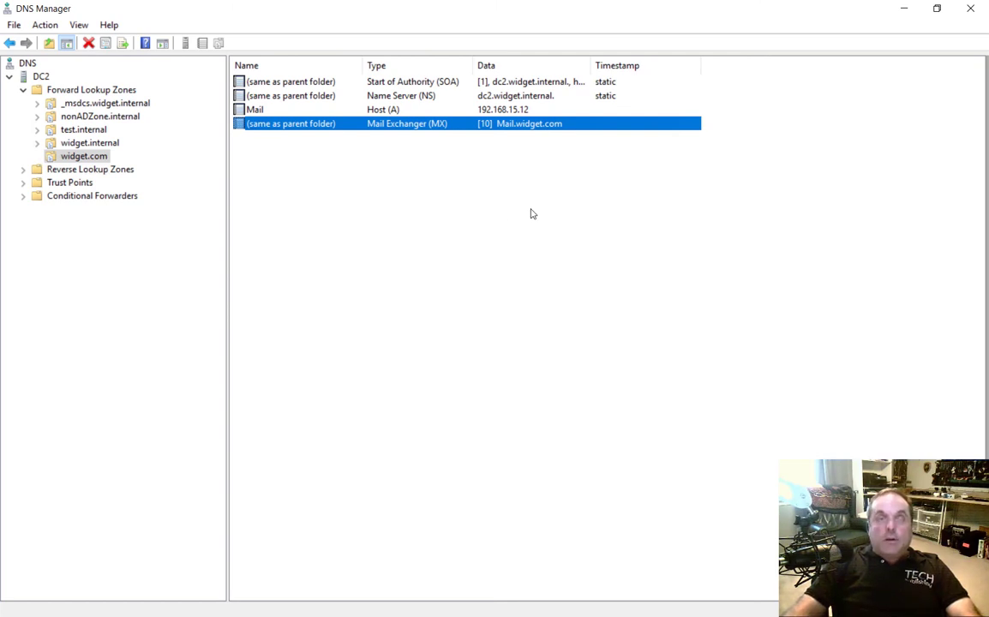
{"action": "left_click", "coordinate": [429, 144]}
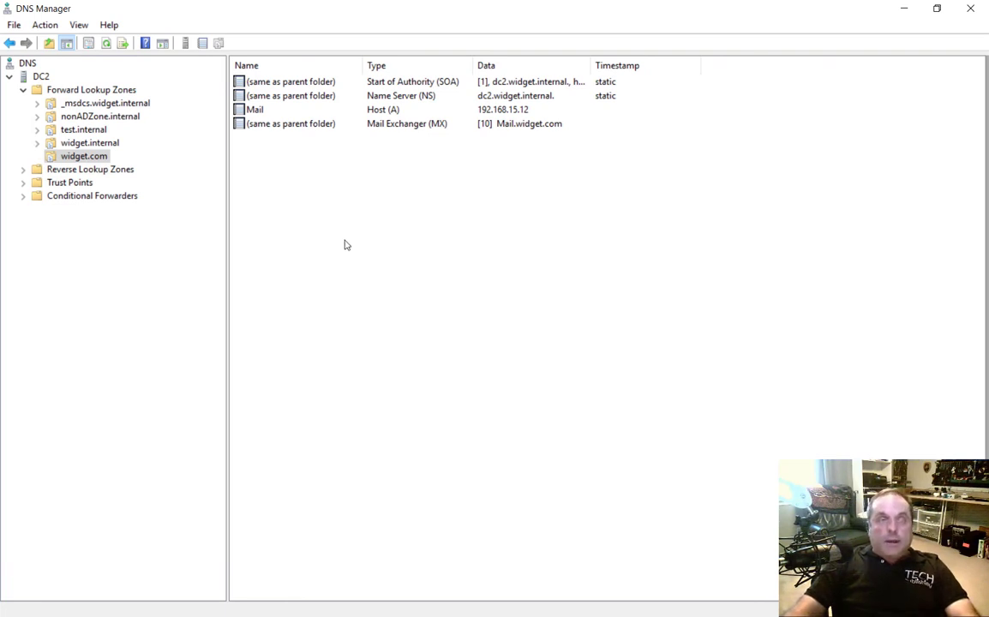
{"action": "left_click", "coordinate": [93, 158]}
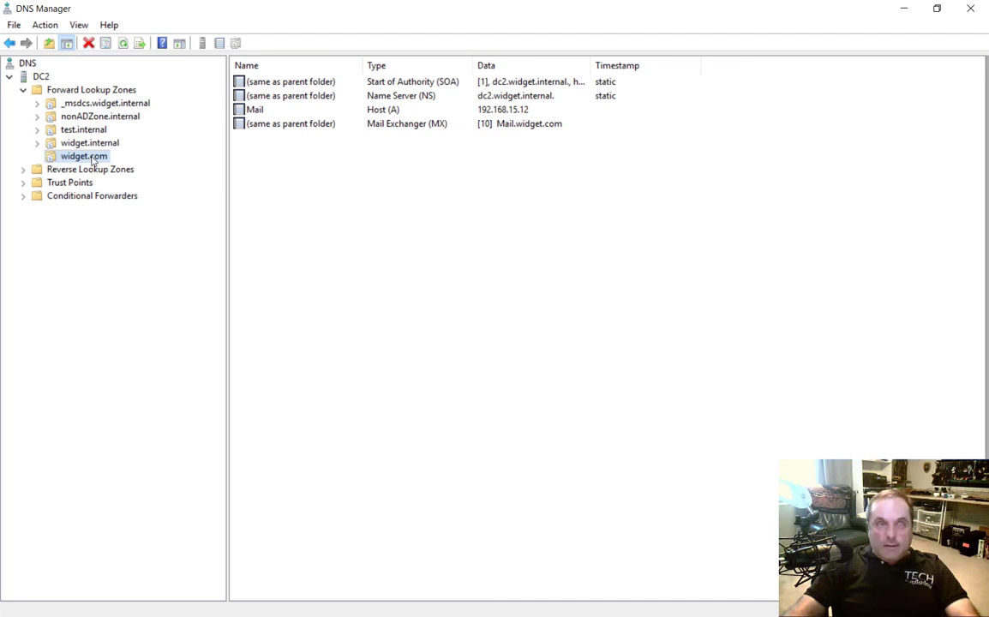
{"action": "left_click", "coordinate": [244, 109]}
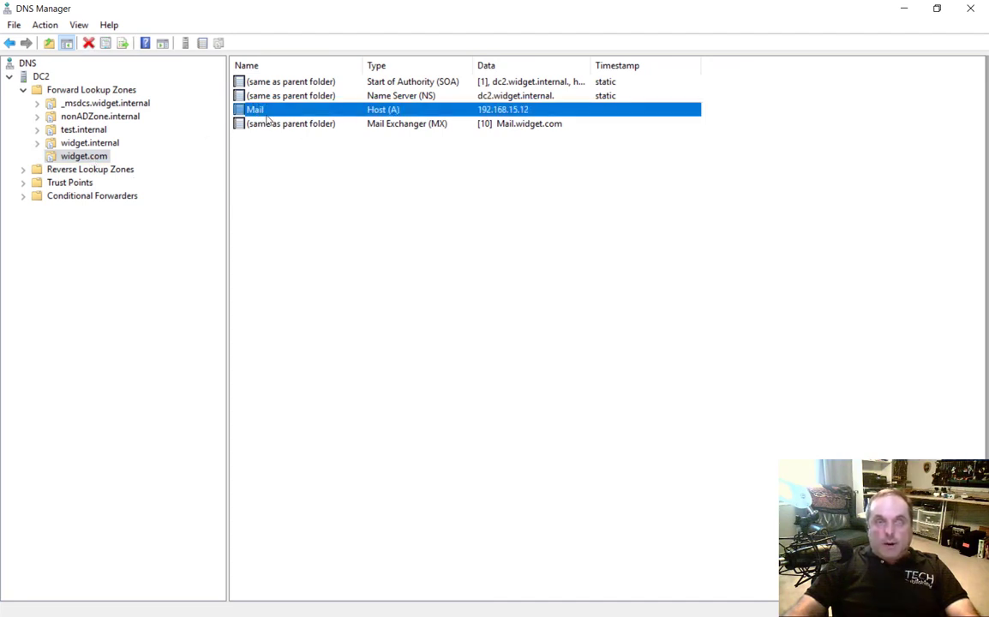
{"action": "left_click", "coordinate": [273, 125]}
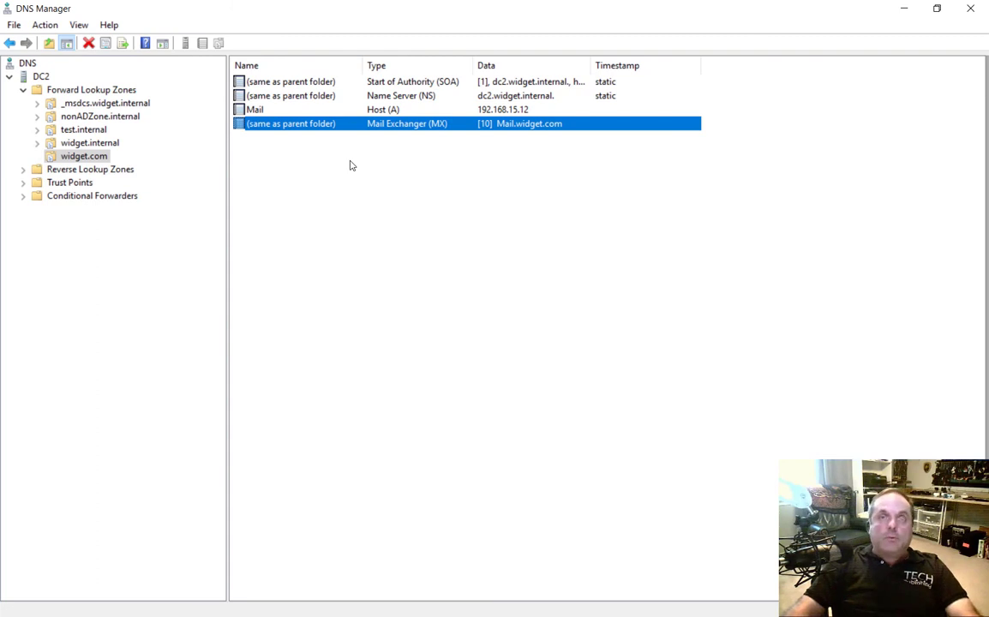
- Change the Mail host record's IP address from 192.168.15.12 to 1.1.1.1
{"action": "left_click", "coordinate": [252, 112]}
{"action": "double_click", "coordinate": [253, 110]}
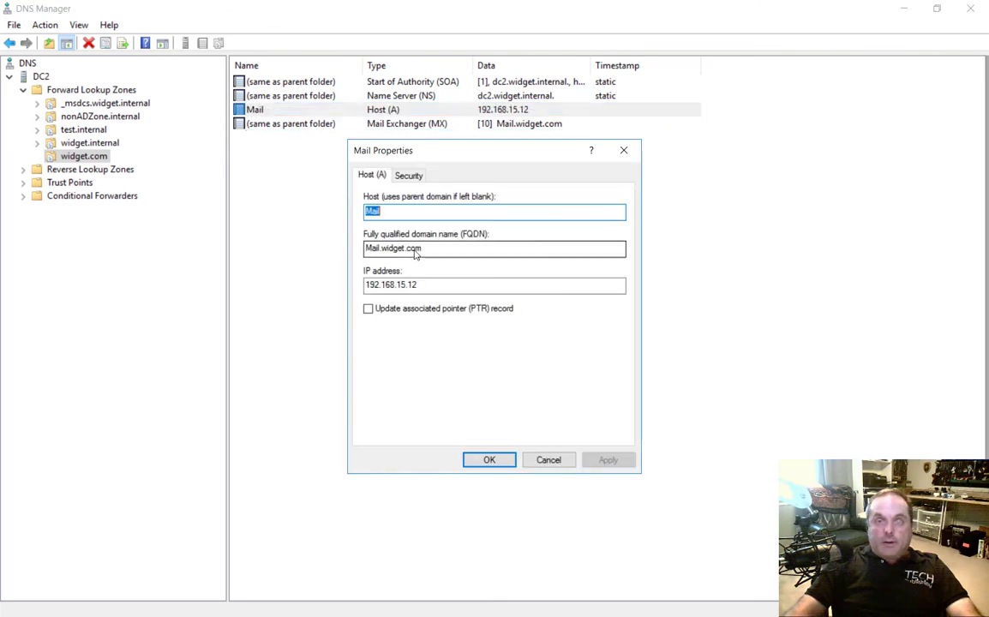
{"action": "left_click_drag", "start_coordinate": [434, 283], "coordinate": [312, 282]}
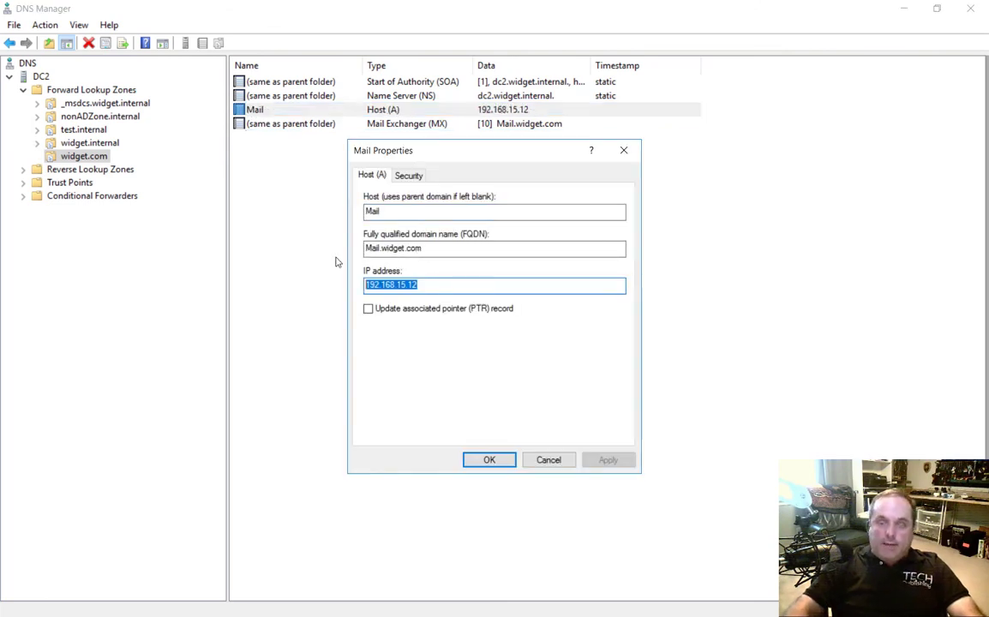
{"action": "type", "text": "1.1.1.1"}
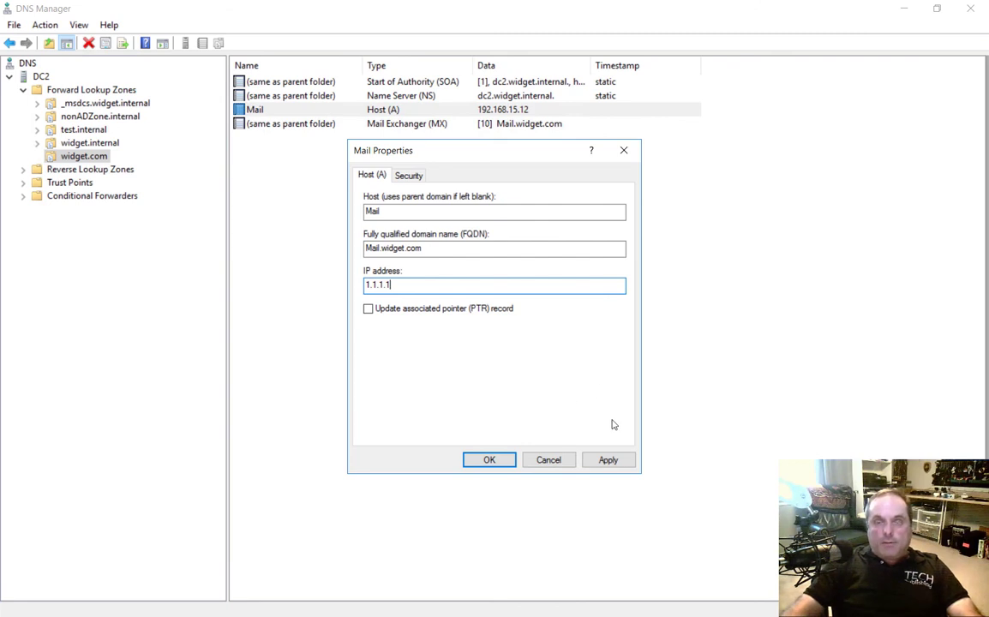
{"action": "left_click", "coordinate": [608, 461]}
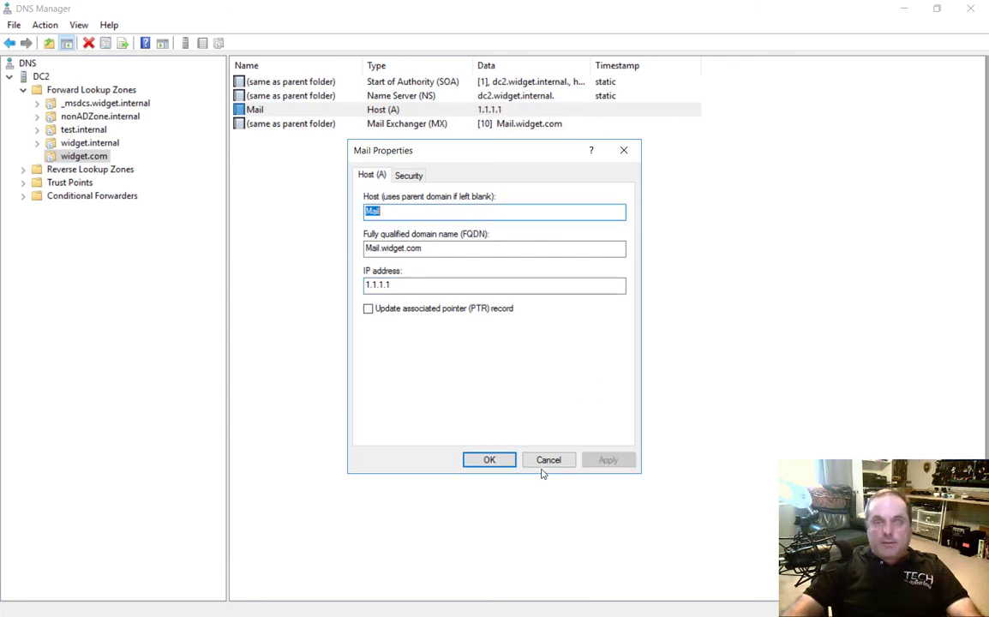
{"action": "left_click", "coordinate": [490, 460]}
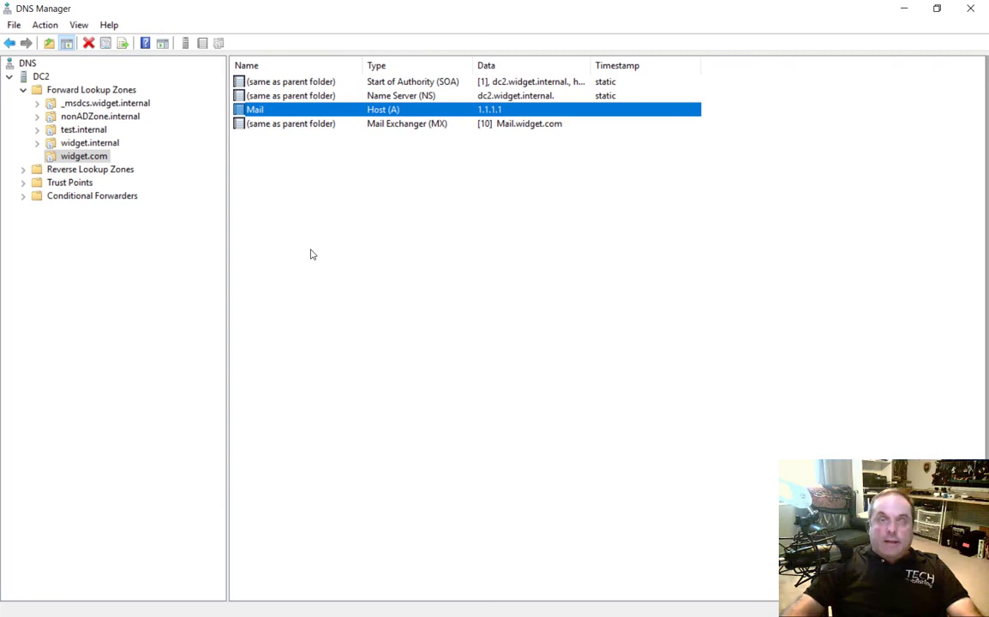